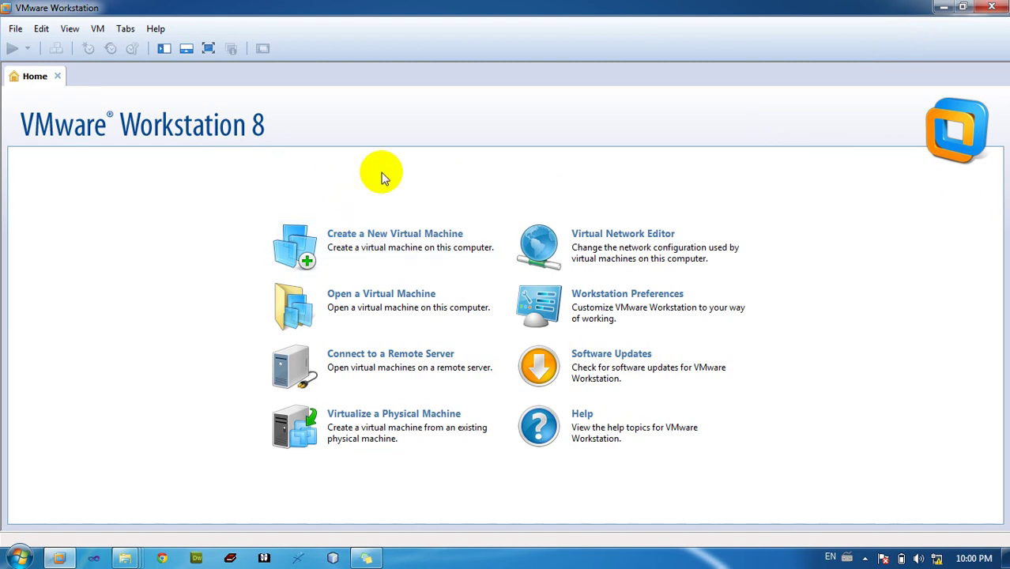
Start a custom new virtual machine set to install the operating system later
left_click(386, 225)
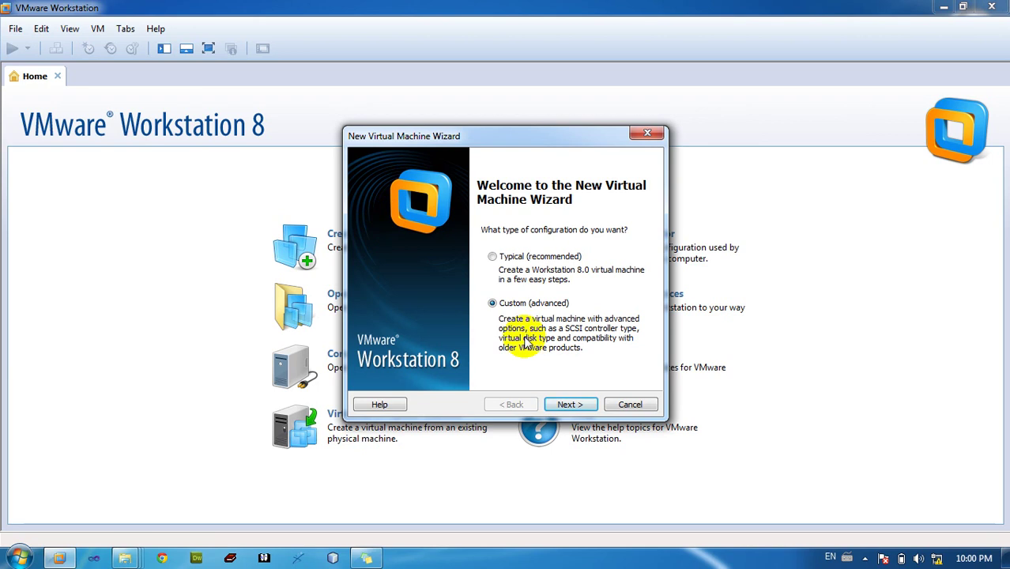
left_click(568, 404)
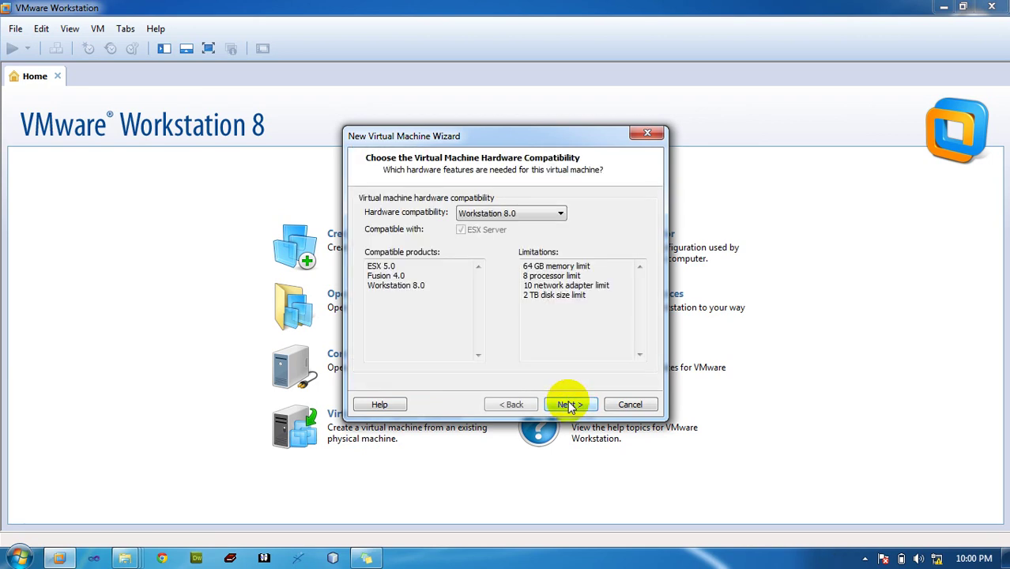
left_click(567, 405)
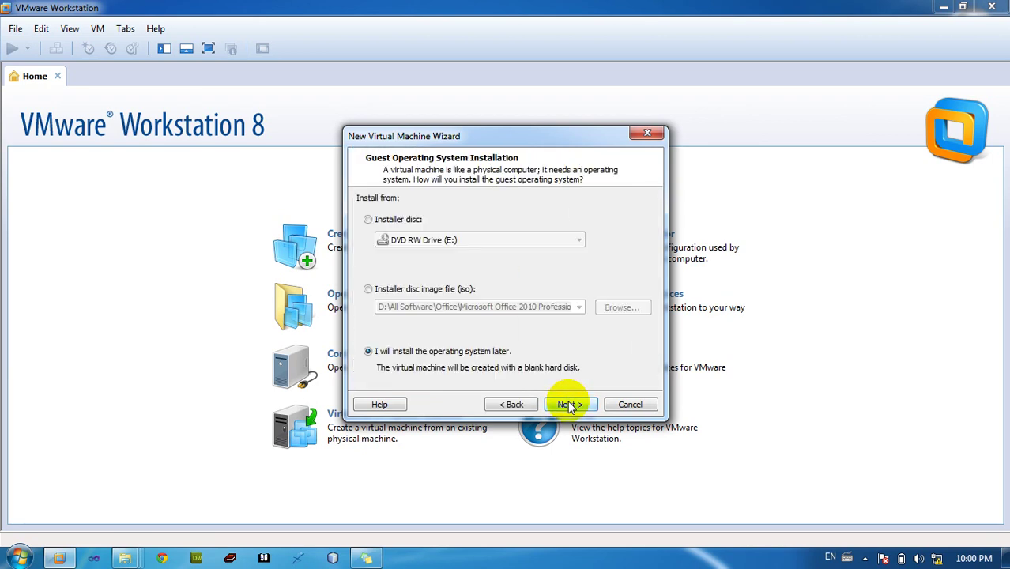
left_click(398, 220)
left_click(430, 240)
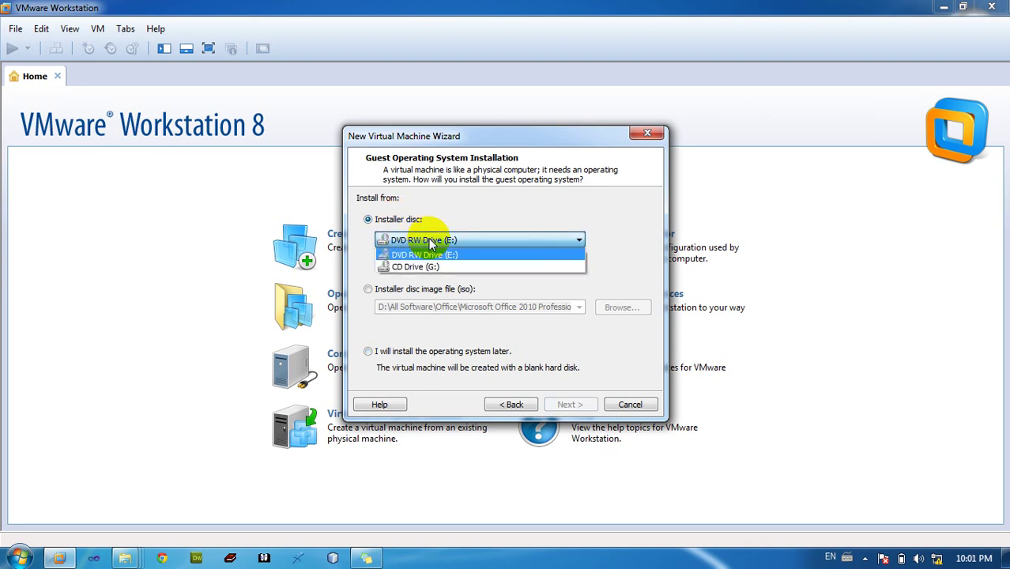
left_click(431, 241)
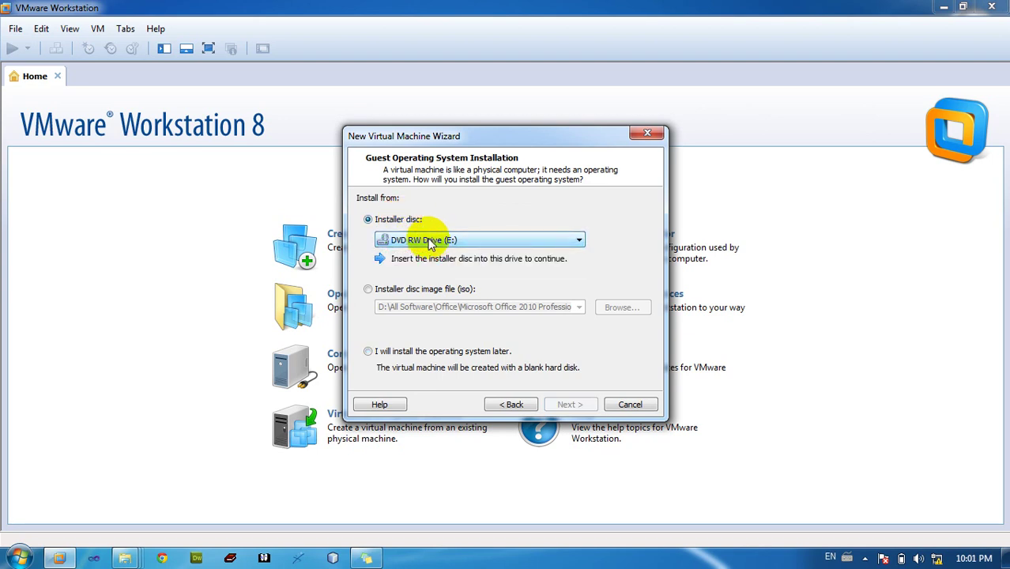
left_click(376, 290)
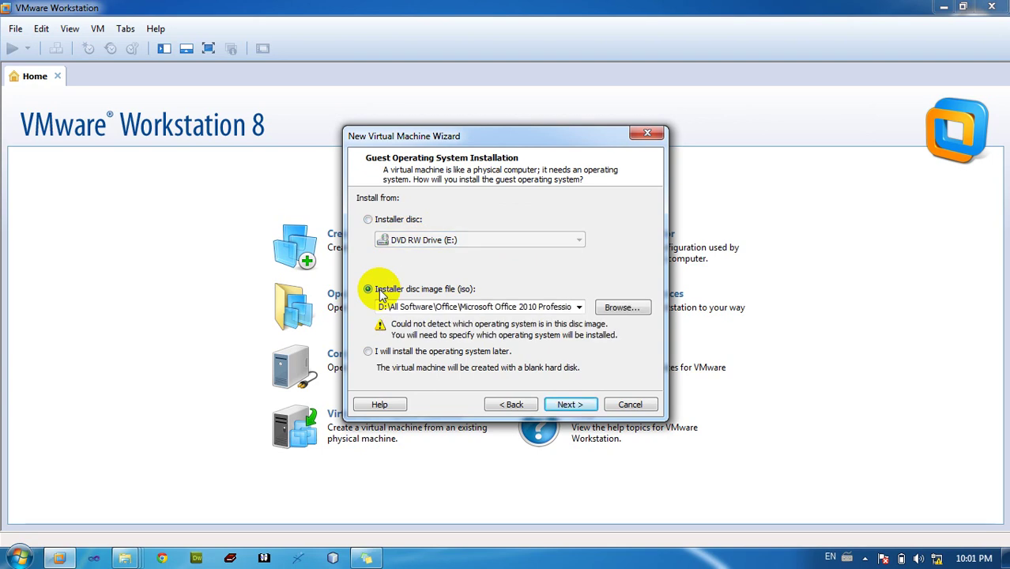
left_click(412, 354)
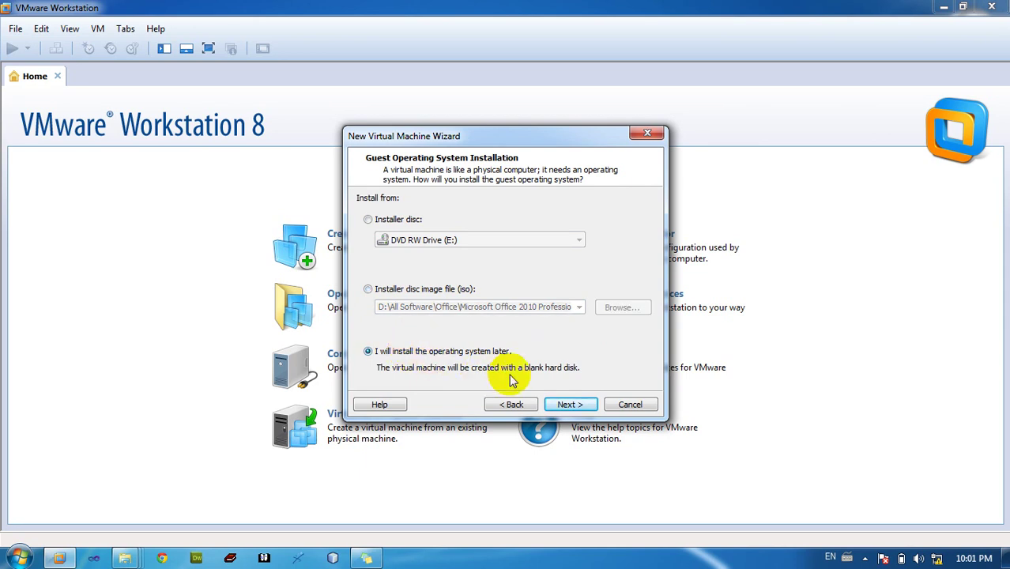
Choose Windows Server 2008 R2 x64 as the guest operating system
left_click(564, 403)
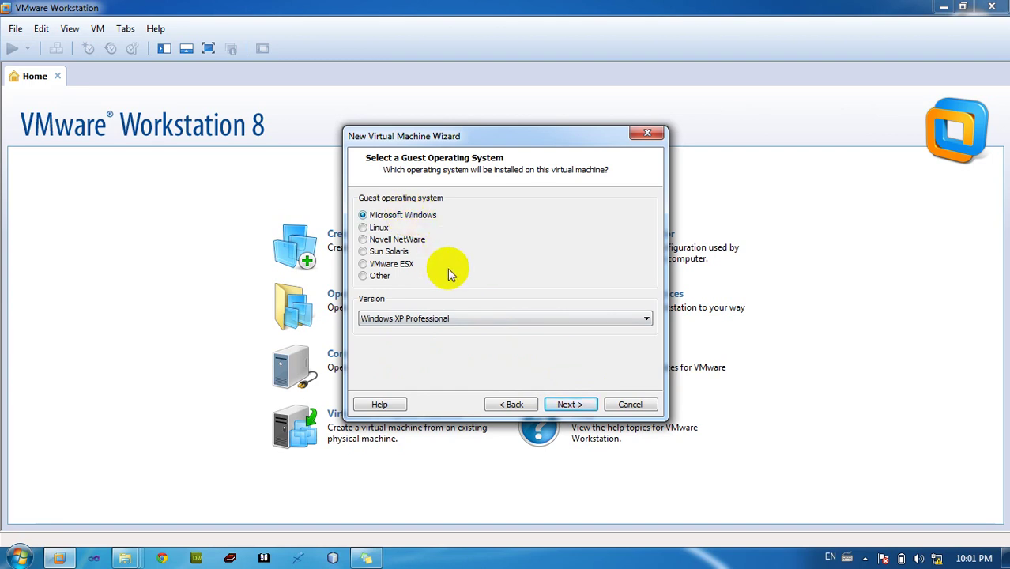
left_click(462, 320)
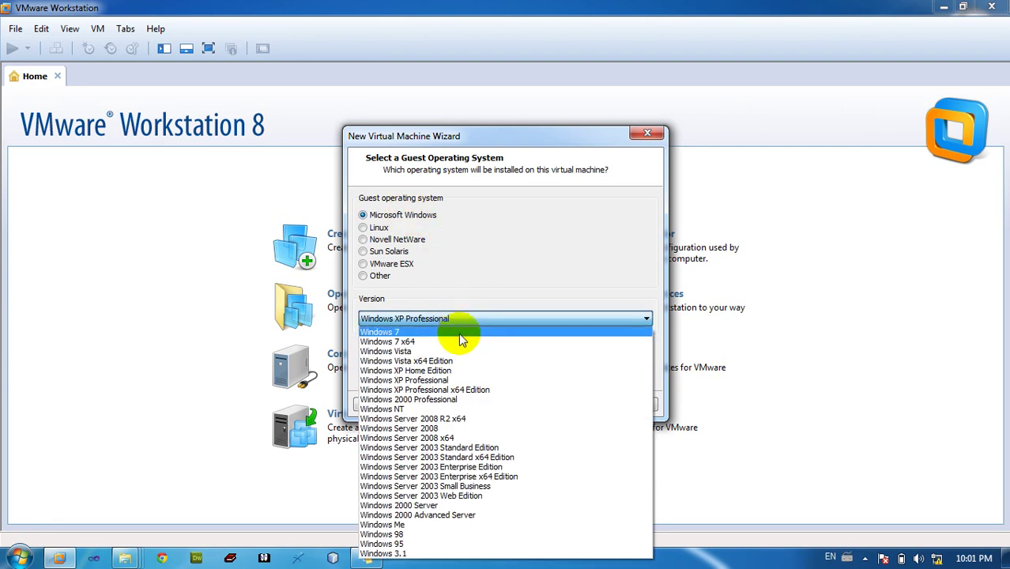
left_click(480, 421)
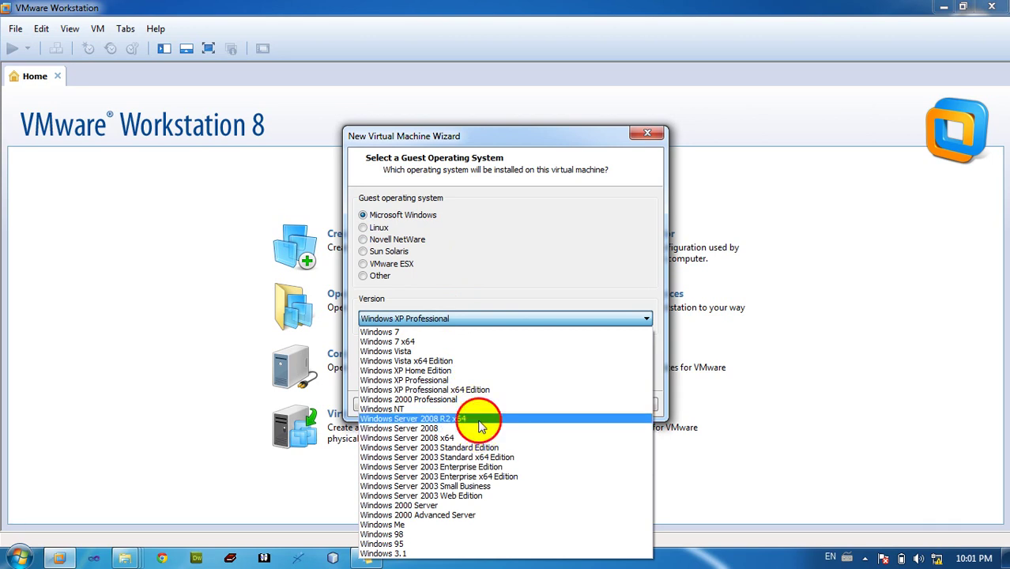
left_click(570, 406)
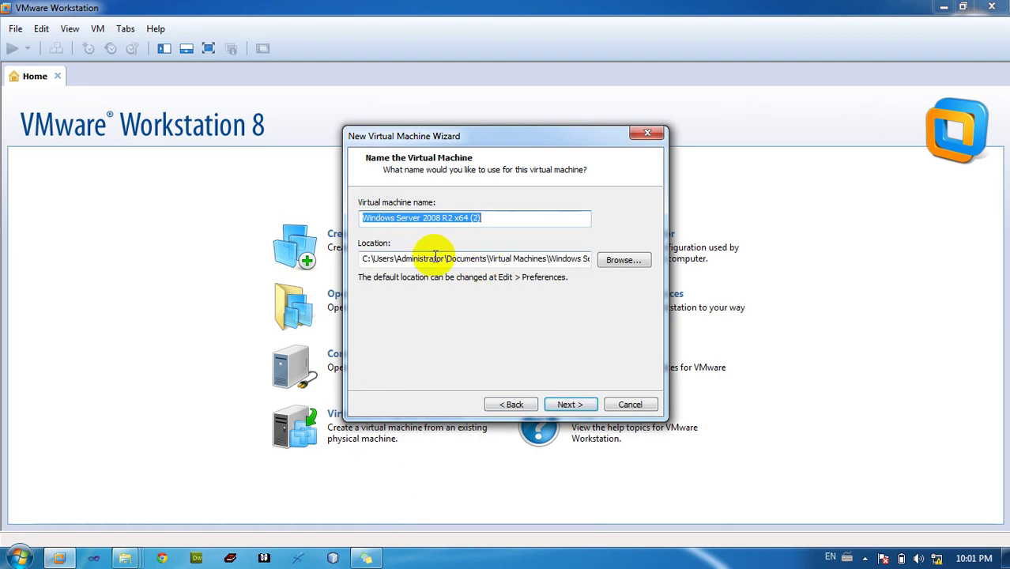
Inspect the default storage location path on the naming page
left_click_drag(434, 259, 468, 257)
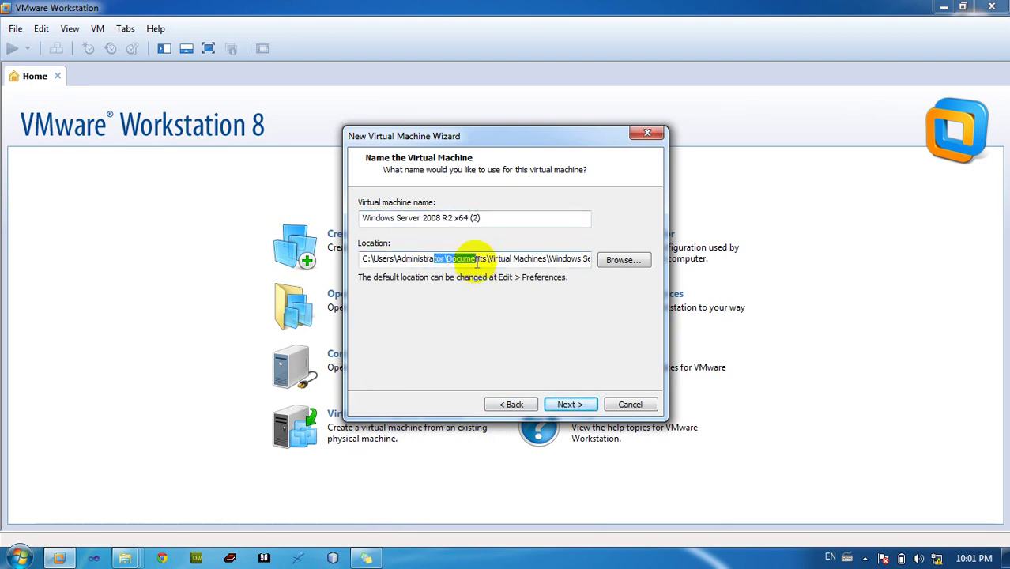
left_click(397, 261)
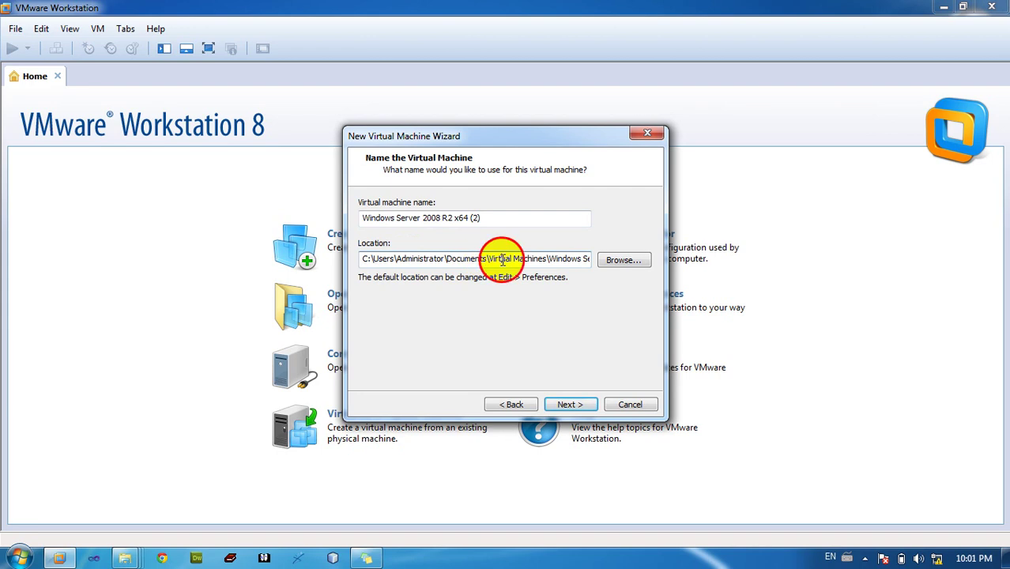
left_click_drag(500, 260, 562, 261)
left_click(566, 259)
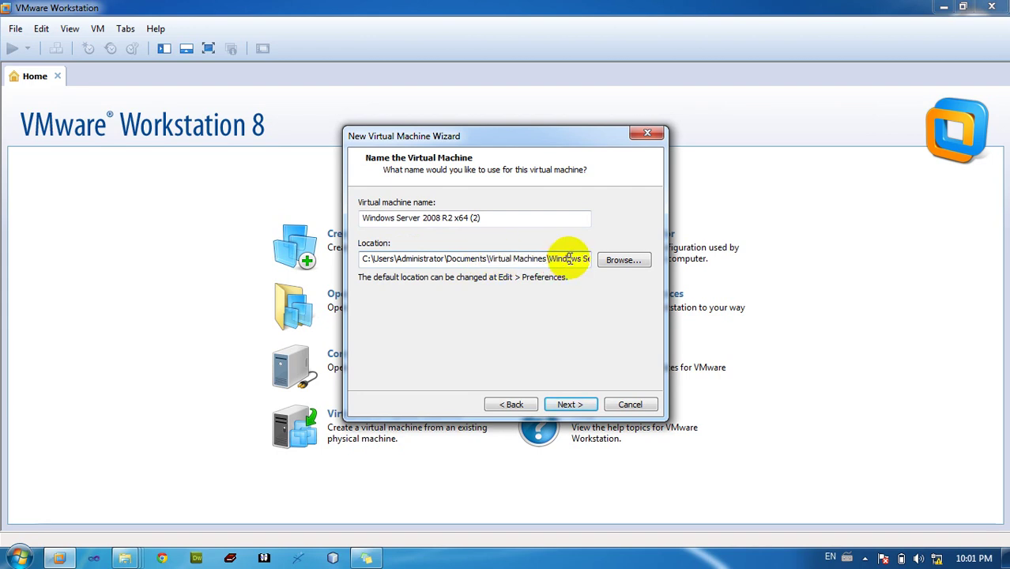
key("shift+End")
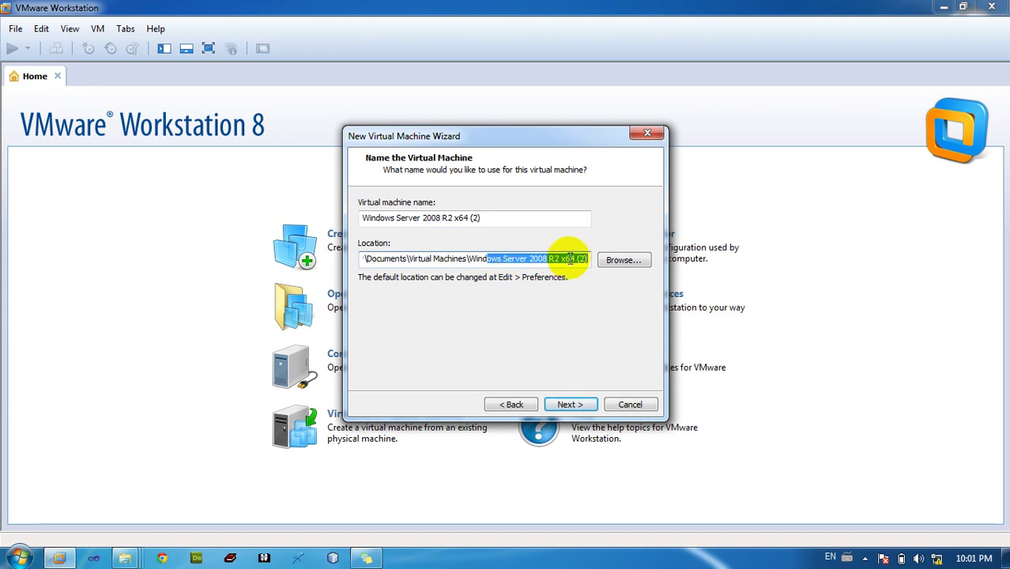
left_click(570, 258)
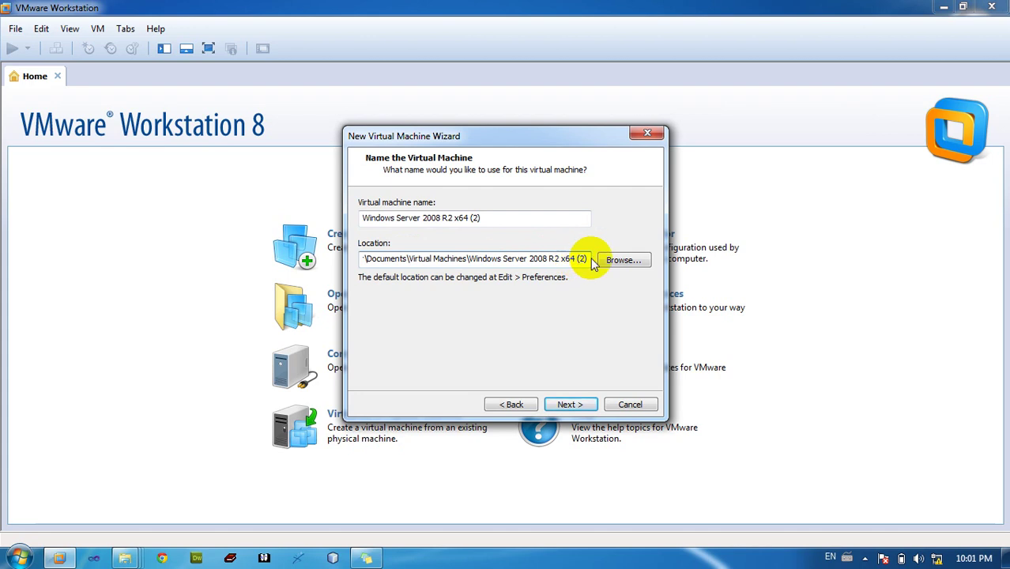
Store the VM in a new vmserver08 folder under Virtual Machines
left_click(613, 261)
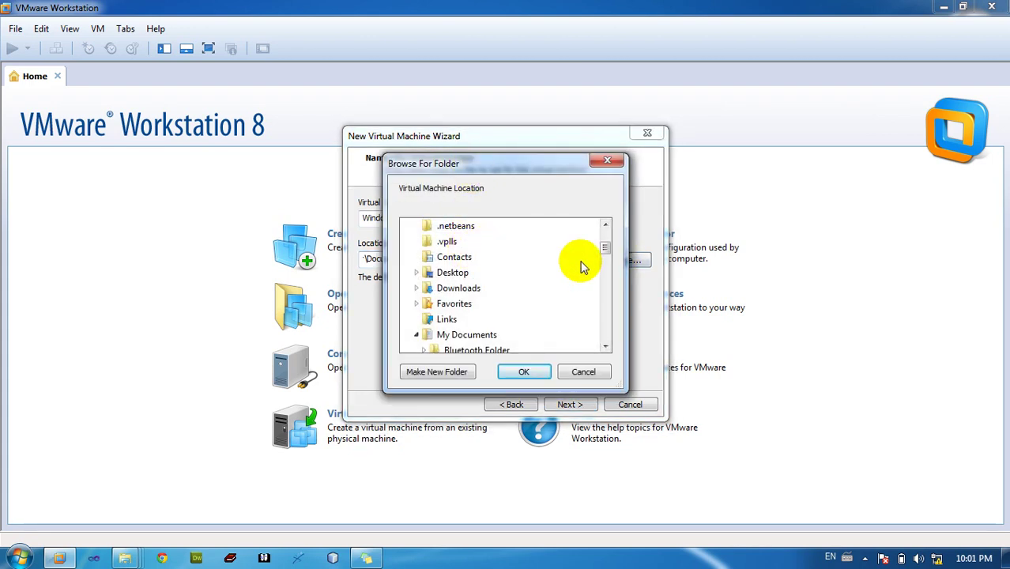
left_click(437, 372)
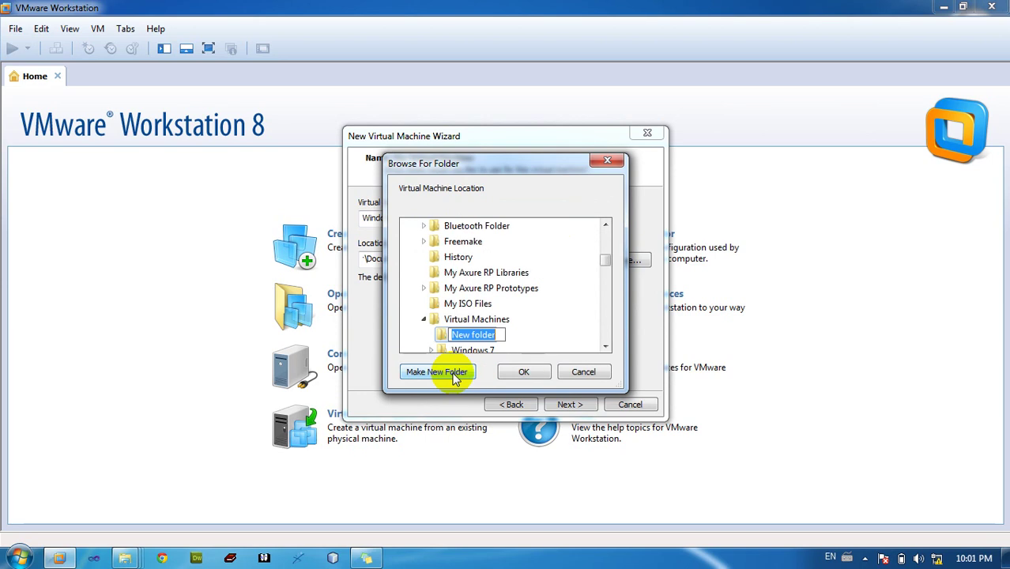
type("vb")
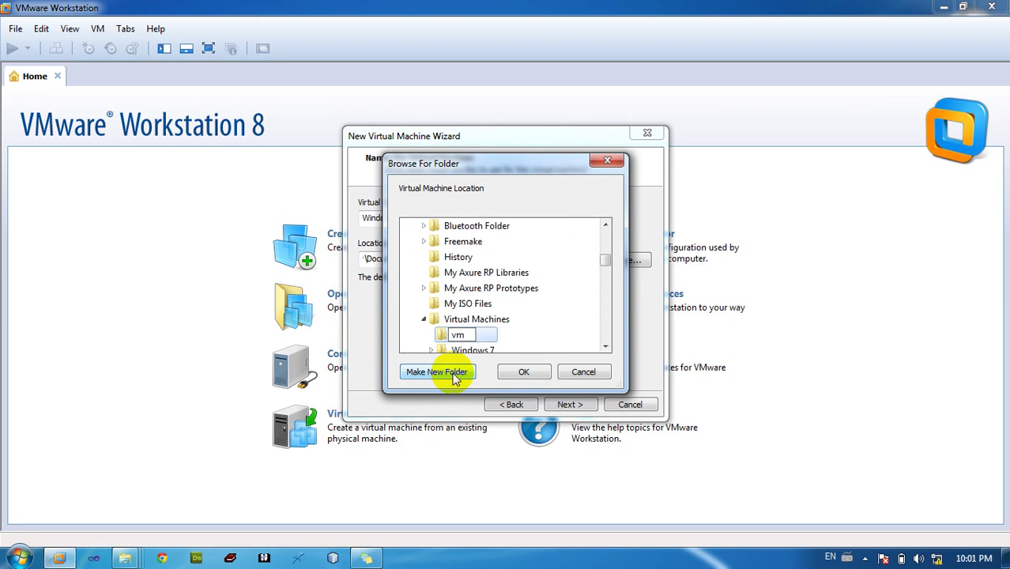
type("server08")
left_click(510, 370)
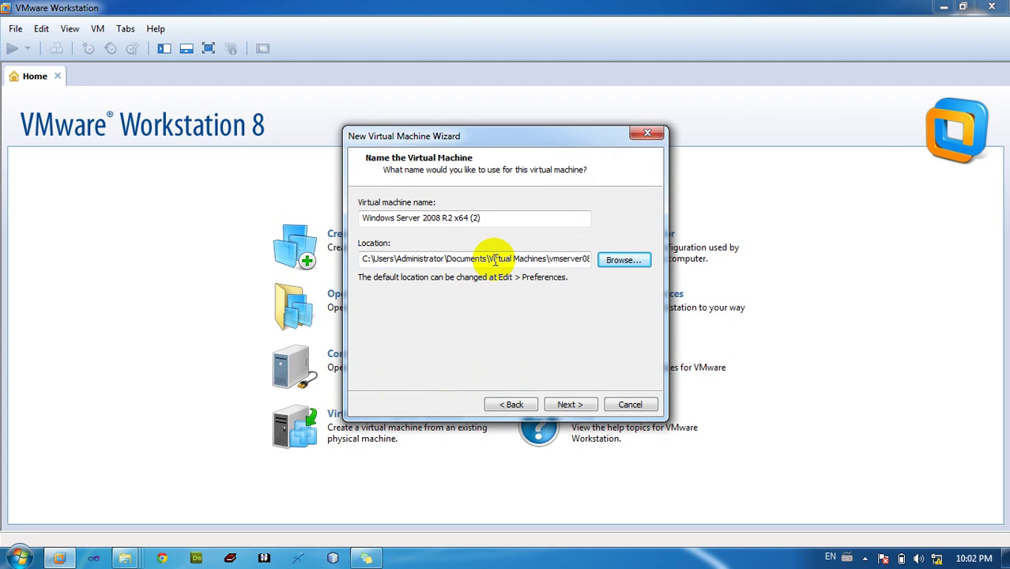
left_click_drag(494, 261, 591, 261)
left_click(551, 259)
left_click(590, 260)
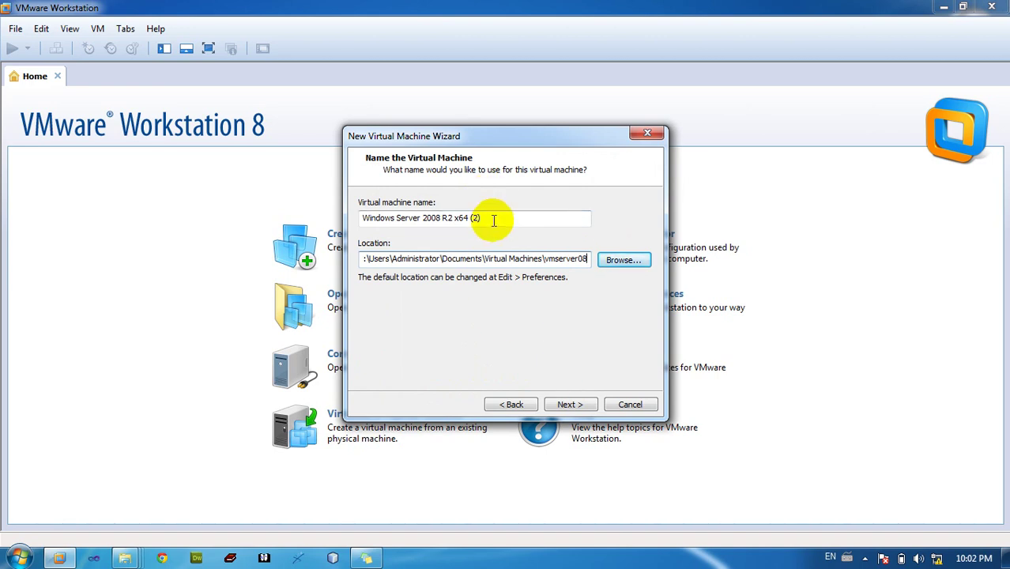
left_click(566, 406)
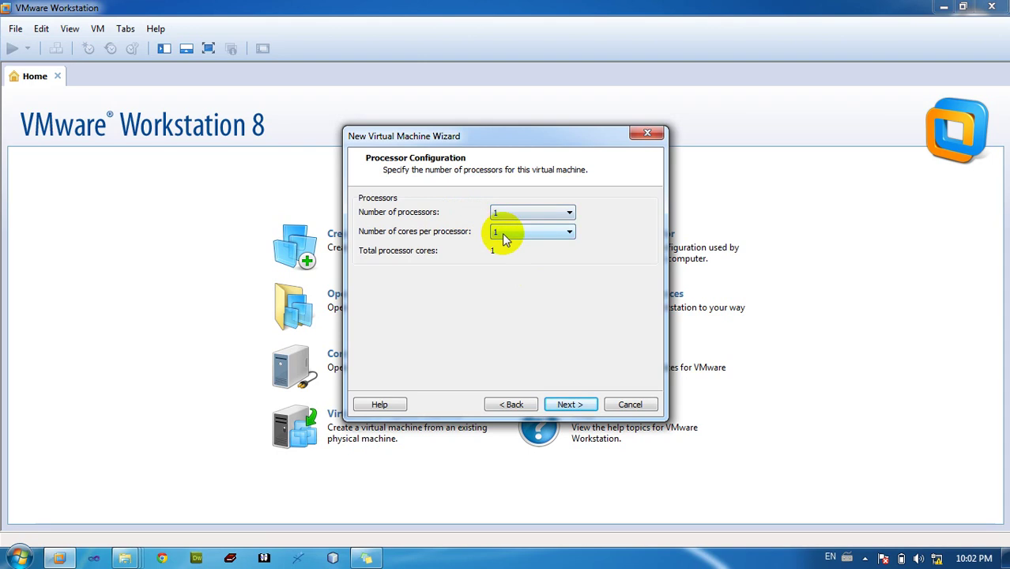
Keep 1 processor, 1024 MB memory, NAT networking and the default I/O controller
left_click(565, 406)
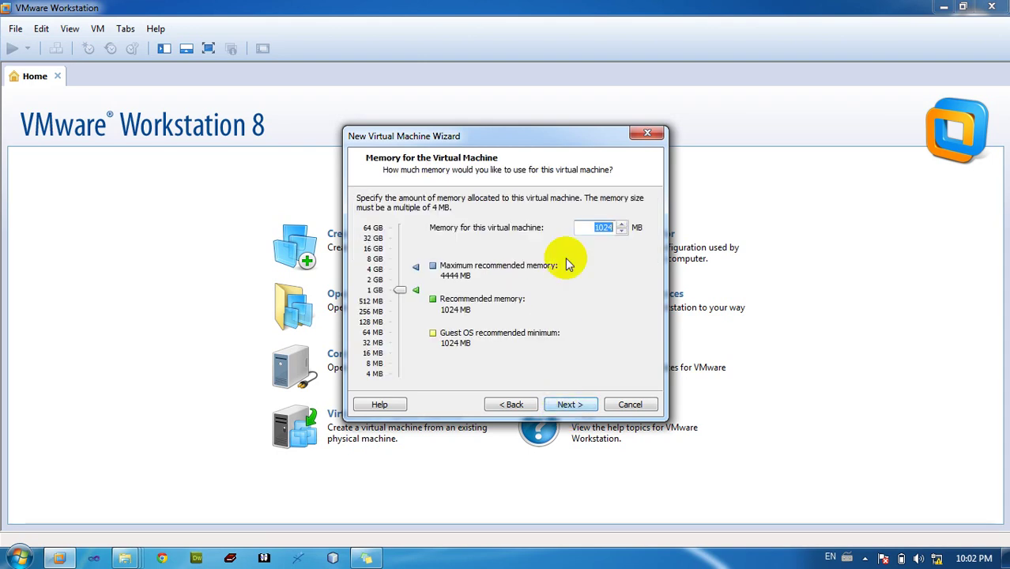
left_click_drag(594, 227, 604, 227)
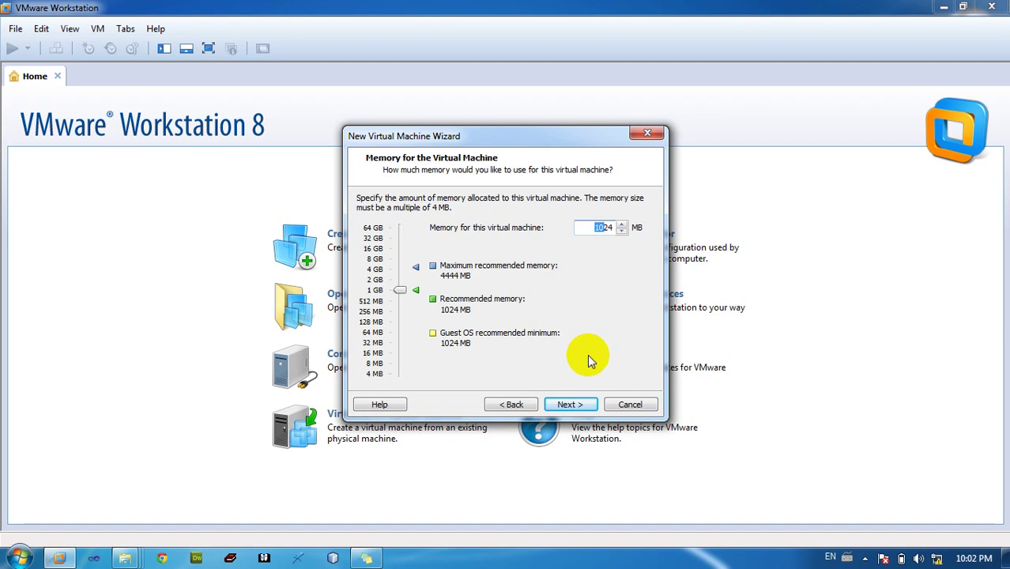
left_click(581, 406)
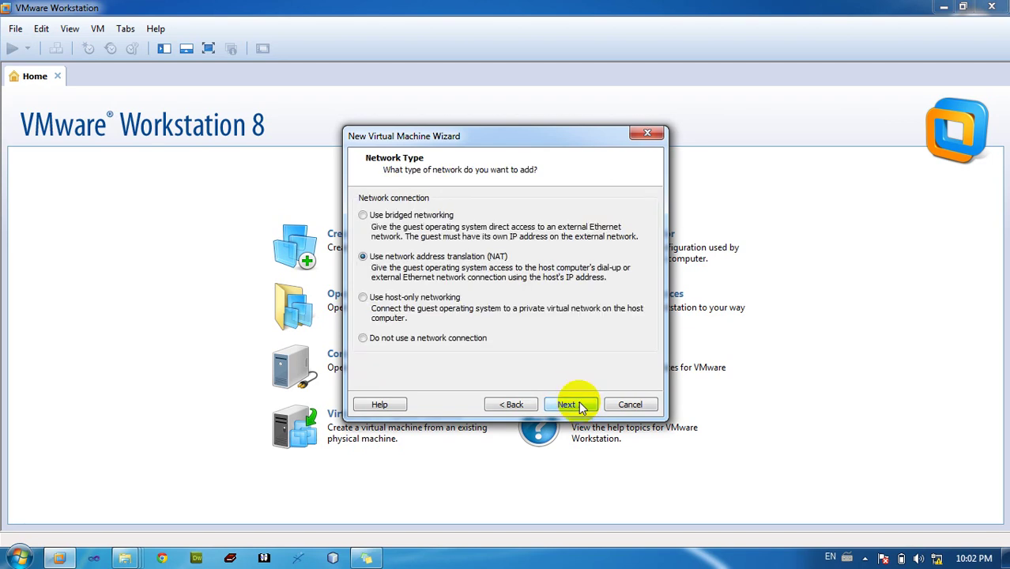
left_click(581, 406)
left_click(567, 404)
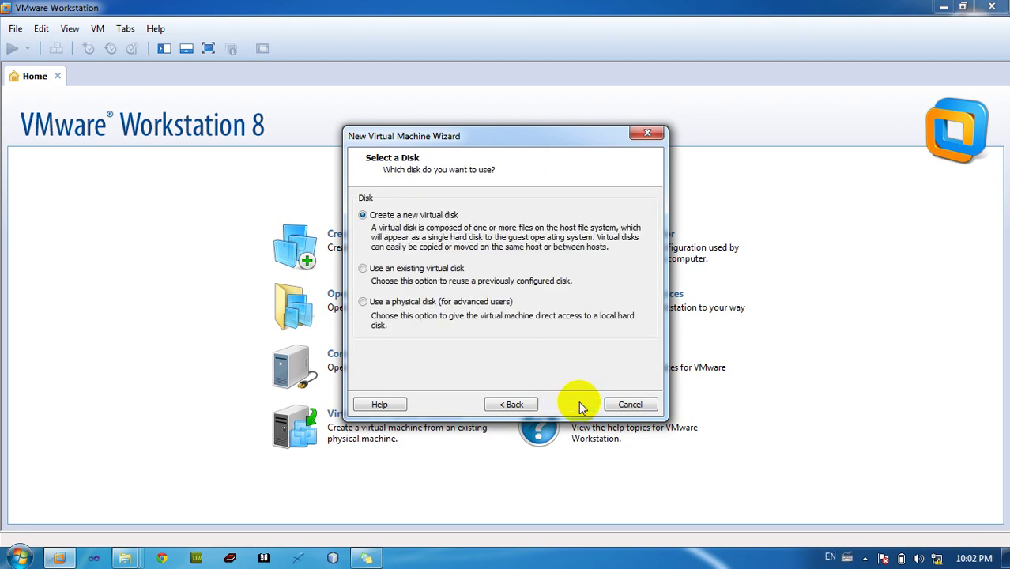
Create a new virtual disk of 50 GB with the default file name
left_click(566, 405)
left_click(566, 404)
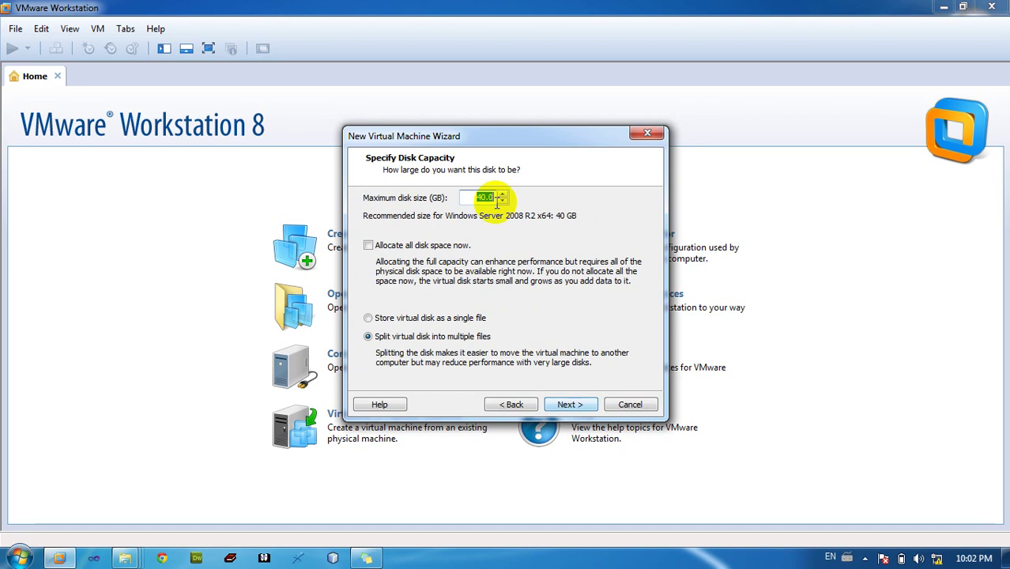
left_click(480, 198)
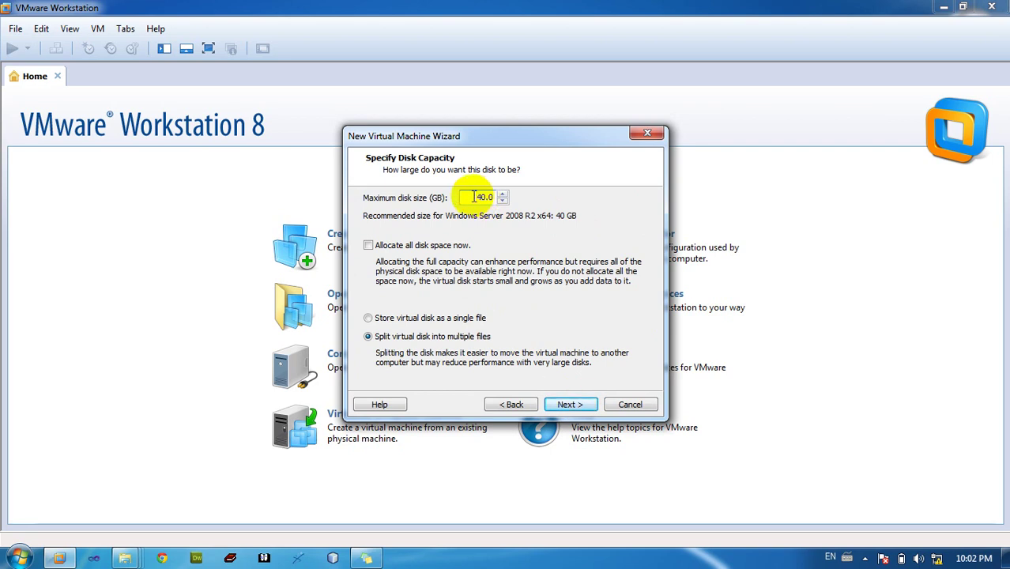
left_click_drag(493, 197, 469, 197)
mouse_move(474, 197)
left_mouse_down()
mouse_move(493, 197)
mouse_move(478, 197)
left_mouse_up()
left_click(494, 197)
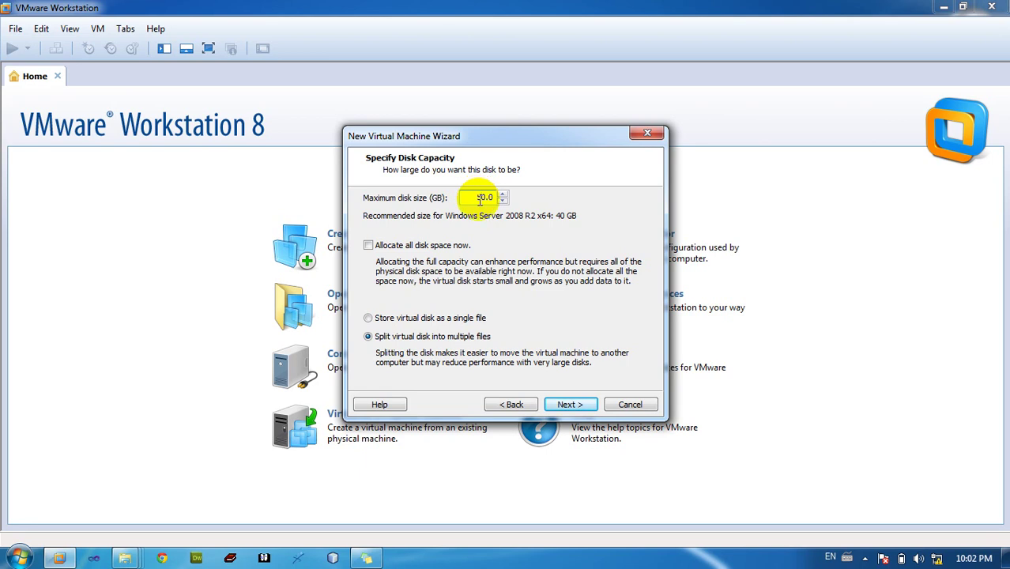
left_click(571, 404)
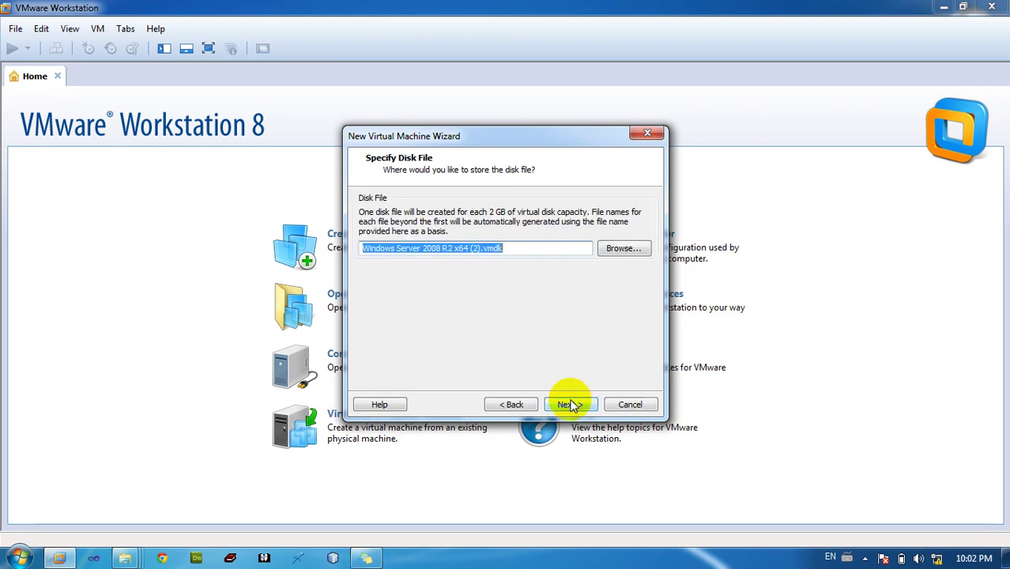
left_click(570, 404)
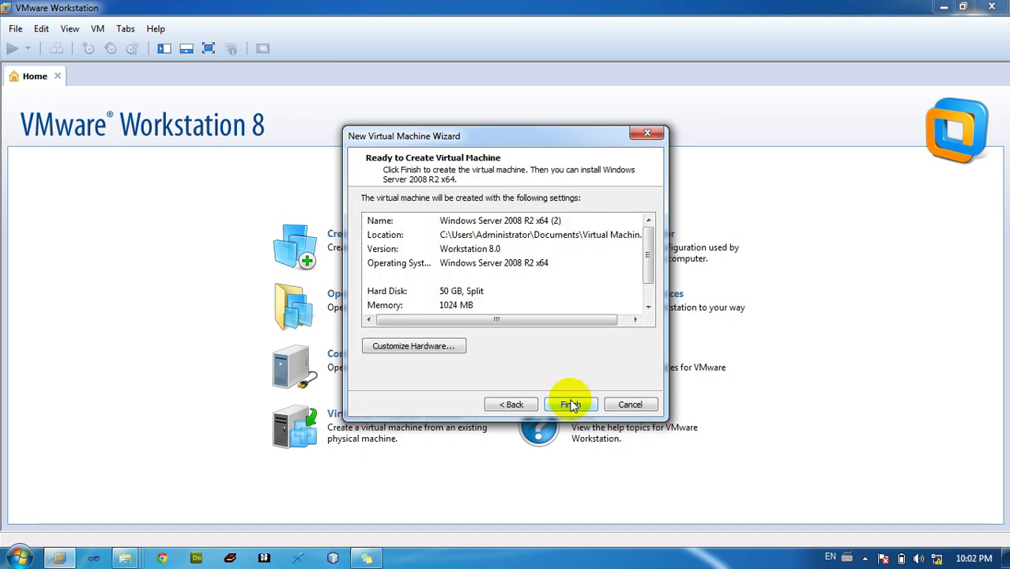
In the hardware settings, switch the new CD/DVD drive to use an ISO image
left_click(425, 348)
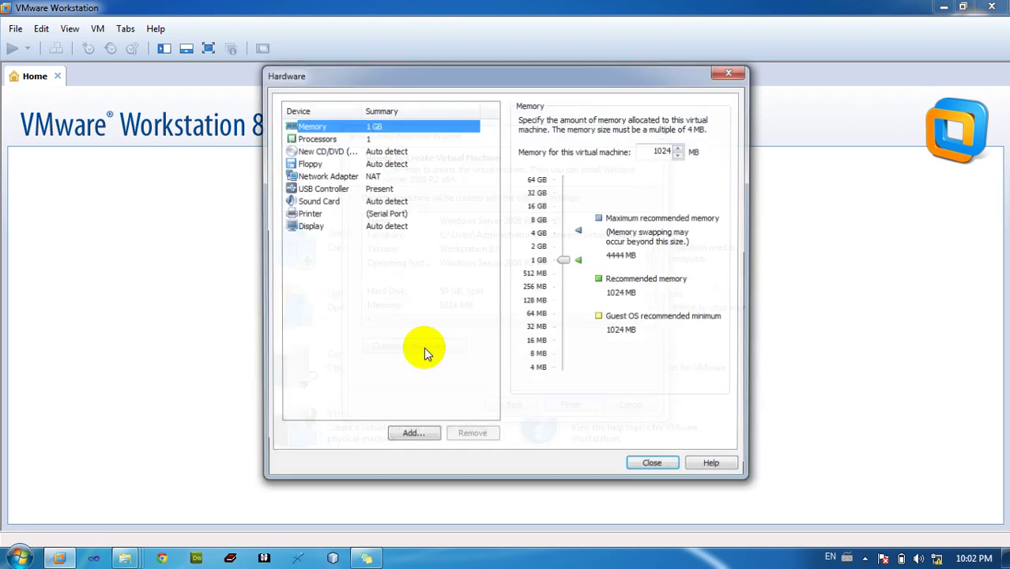
left_click(348, 151)
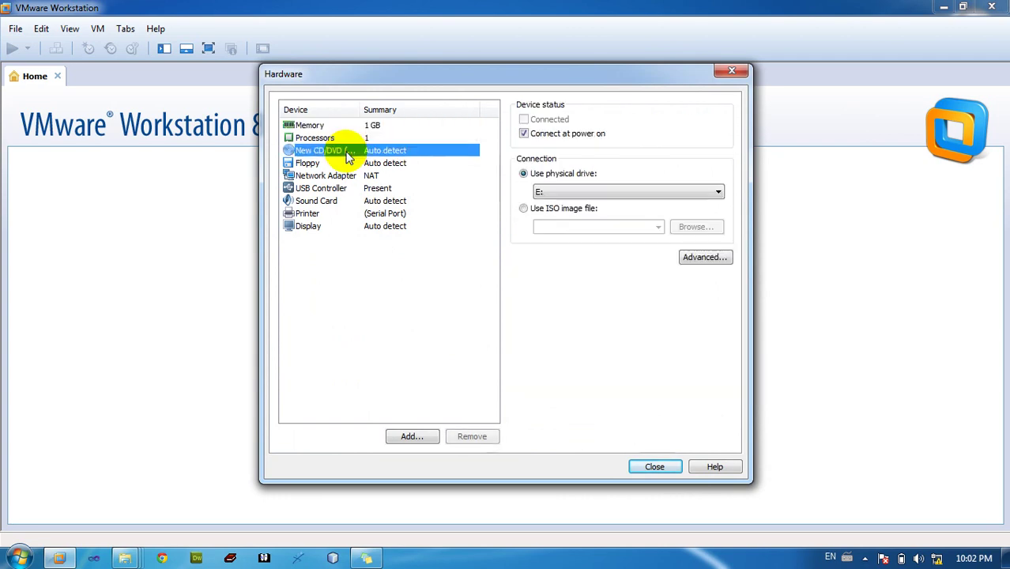
left_click(524, 209)
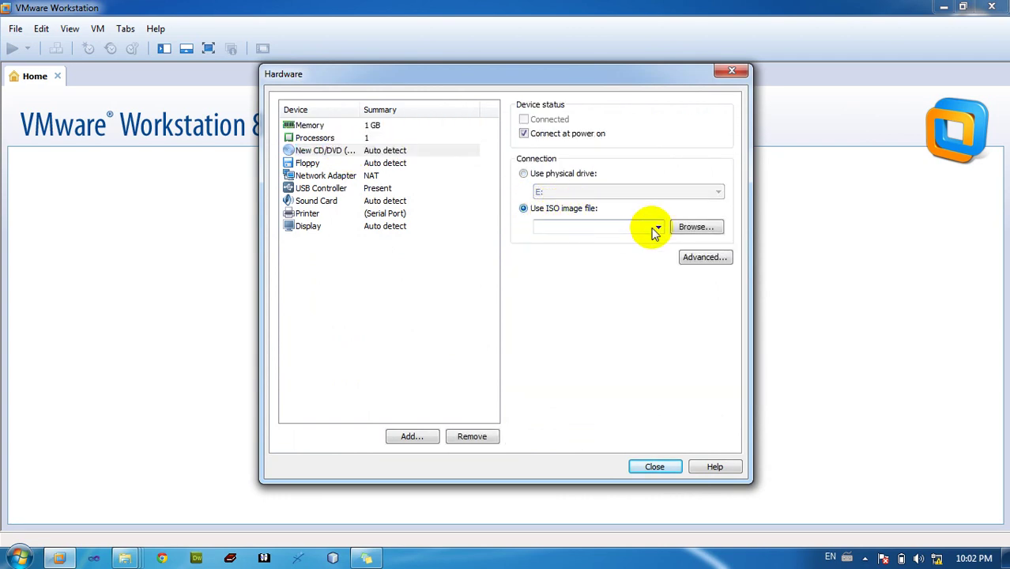
left_click(690, 228)
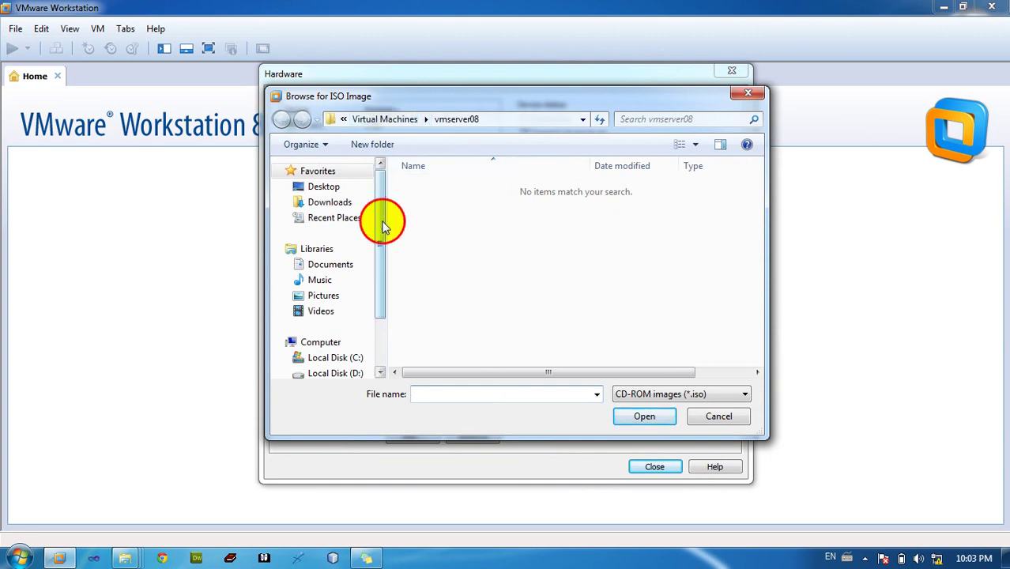
left_click_drag(383, 221, 383, 282)
Select GRMSXVOL_EN_DVD.iso from D:\All Software\Soft OS\Server2008R2
left_click(357, 306)
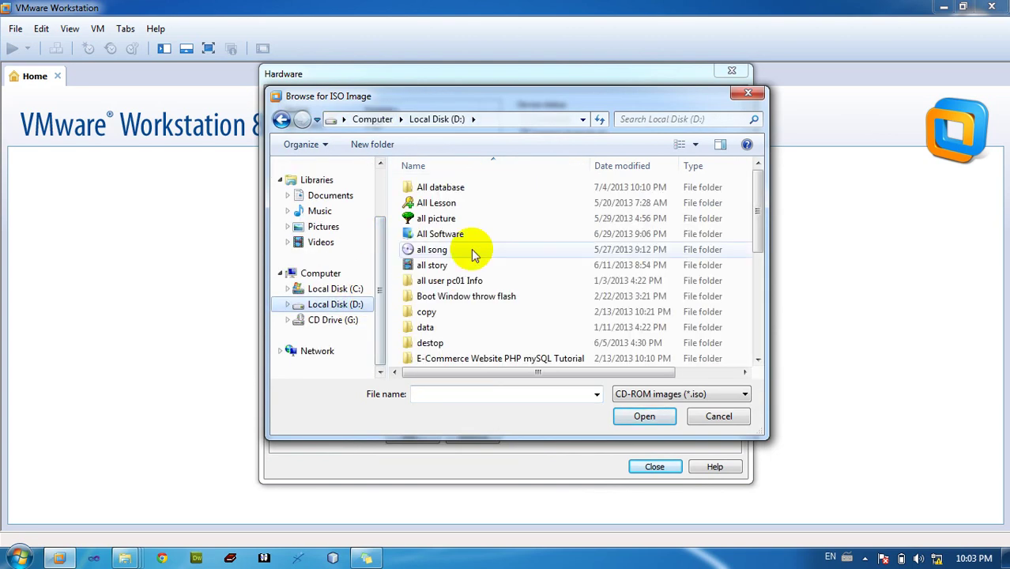
double_click(466, 234)
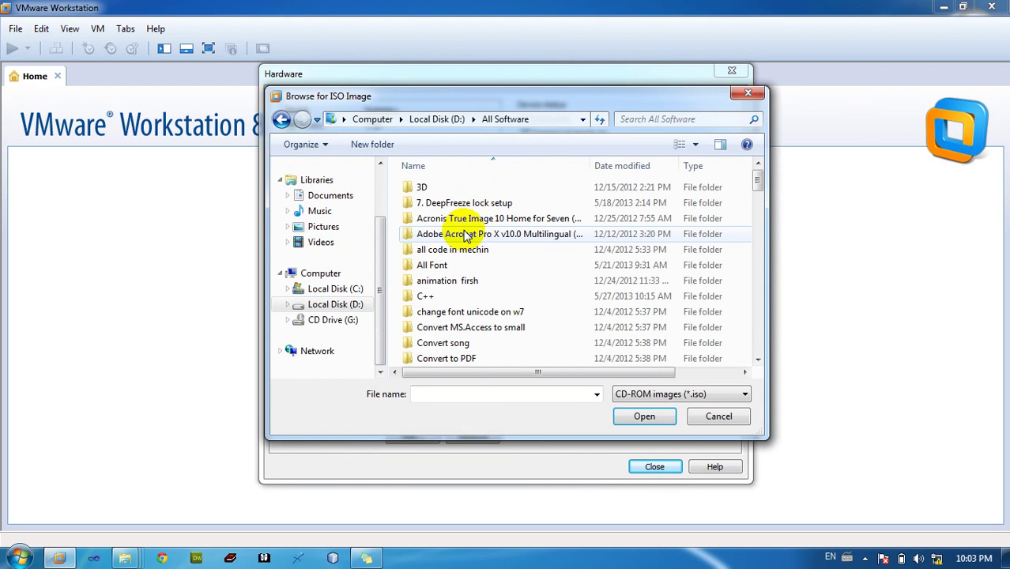
left_click(490, 251)
key("s")
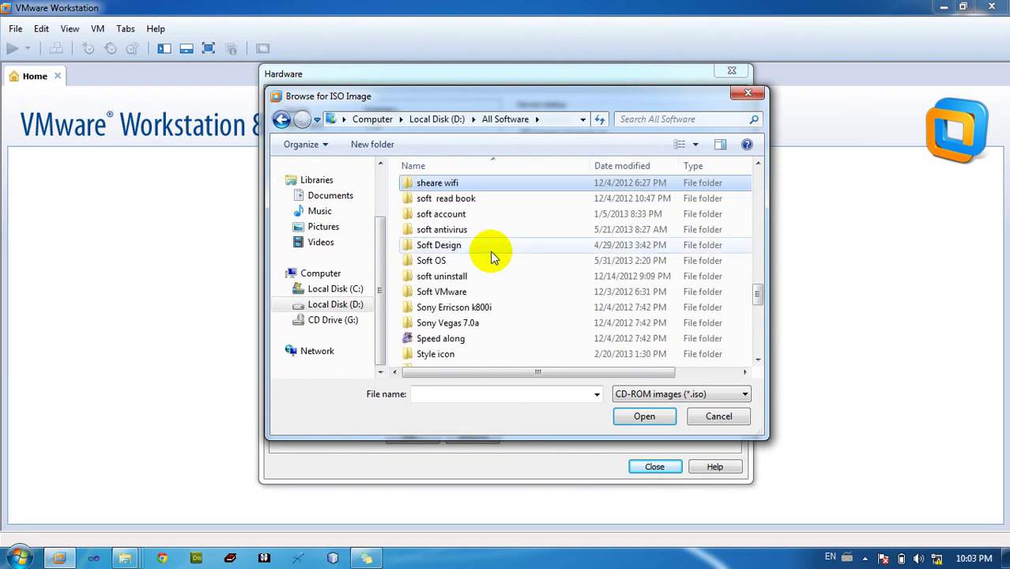
double_click(481, 260)
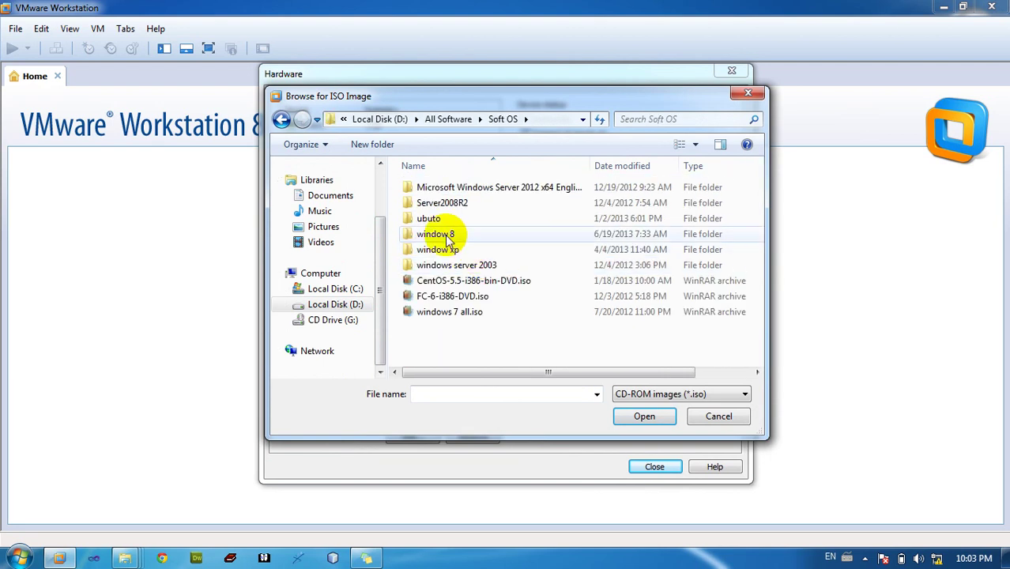
double_click(471, 207)
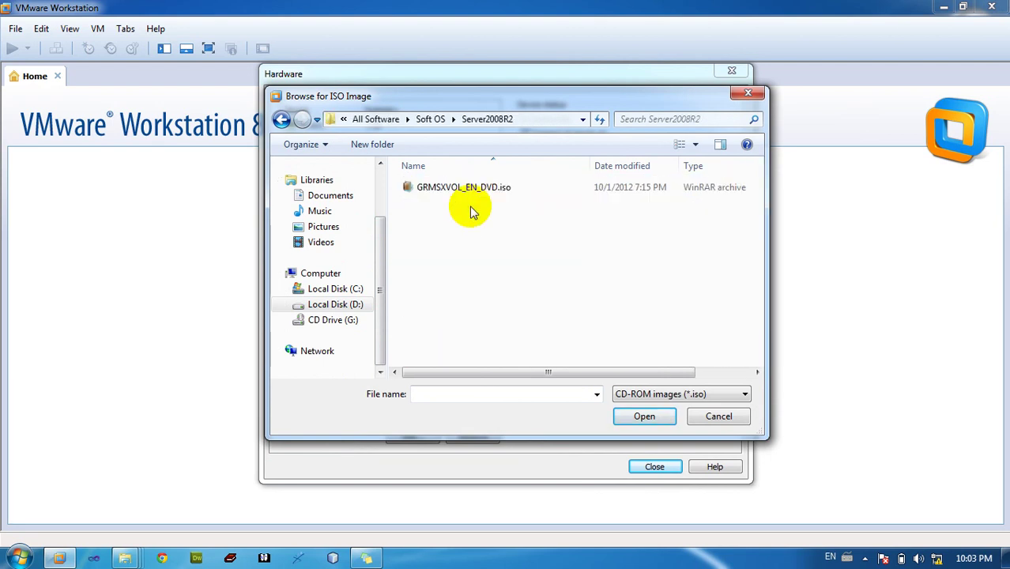
left_click(490, 190)
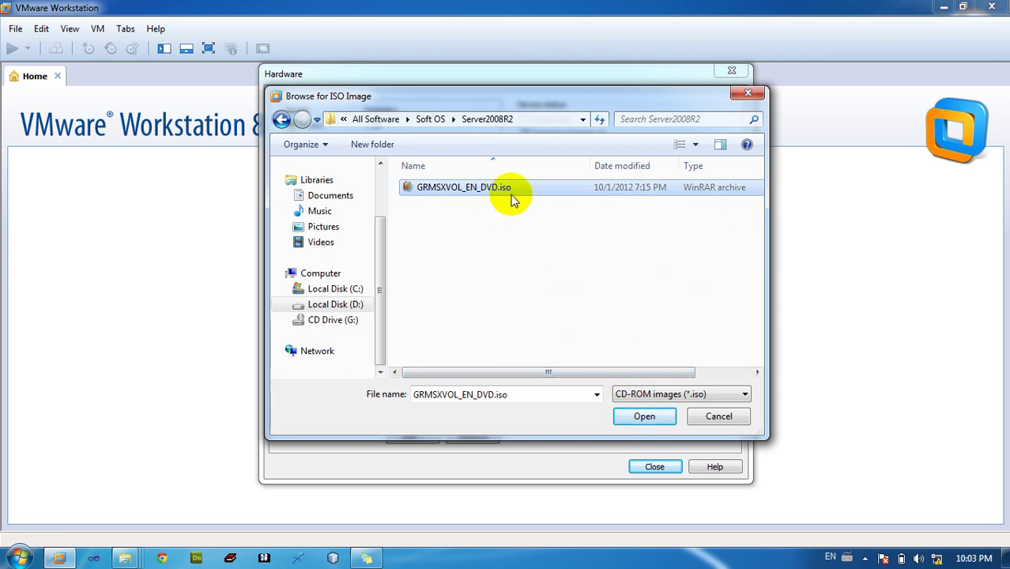
Attach the ISO image, close hardware settings and finish creating the virtual machine
left_click(643, 416)
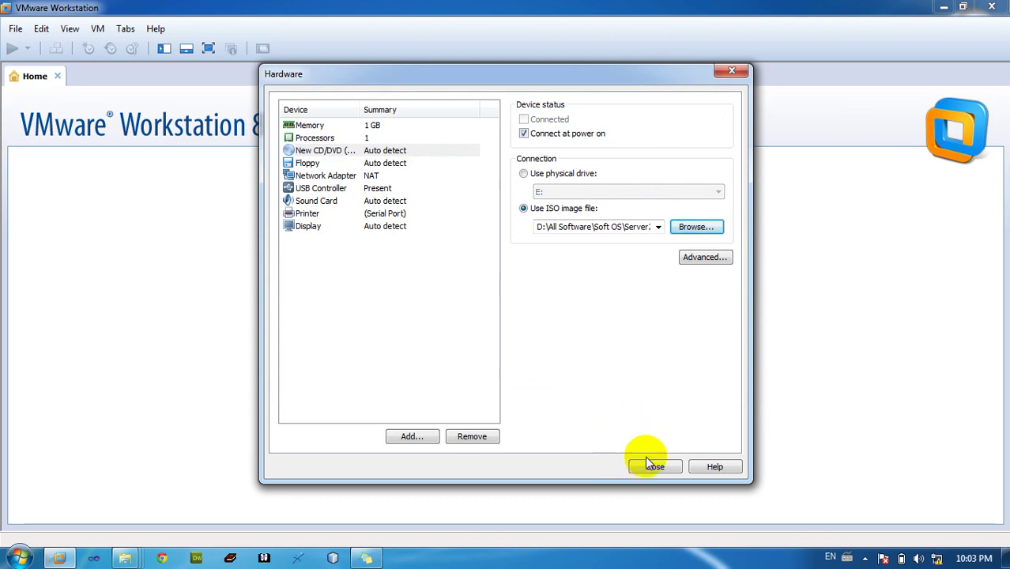
left_click(651, 467)
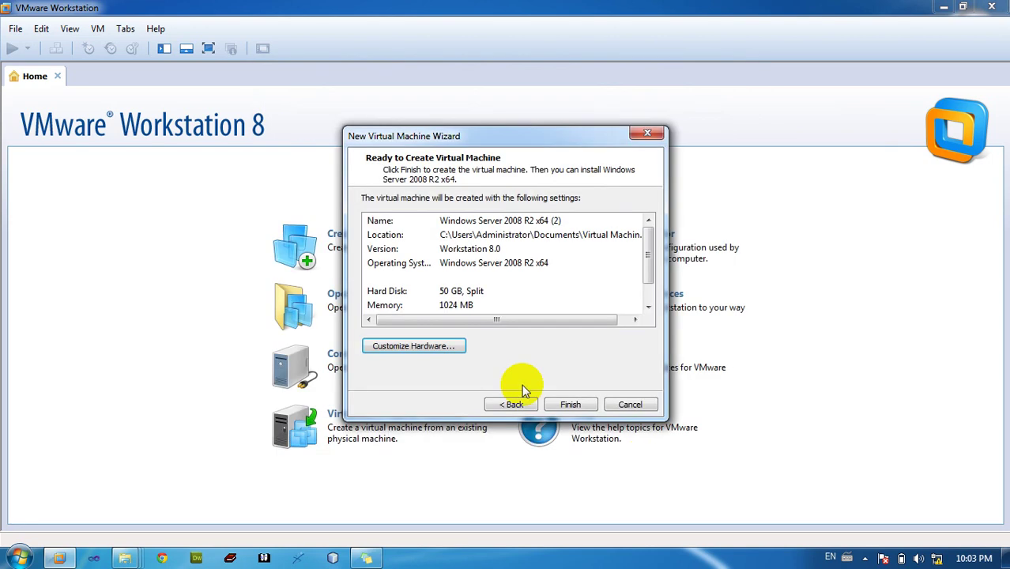
left_click(570, 403)
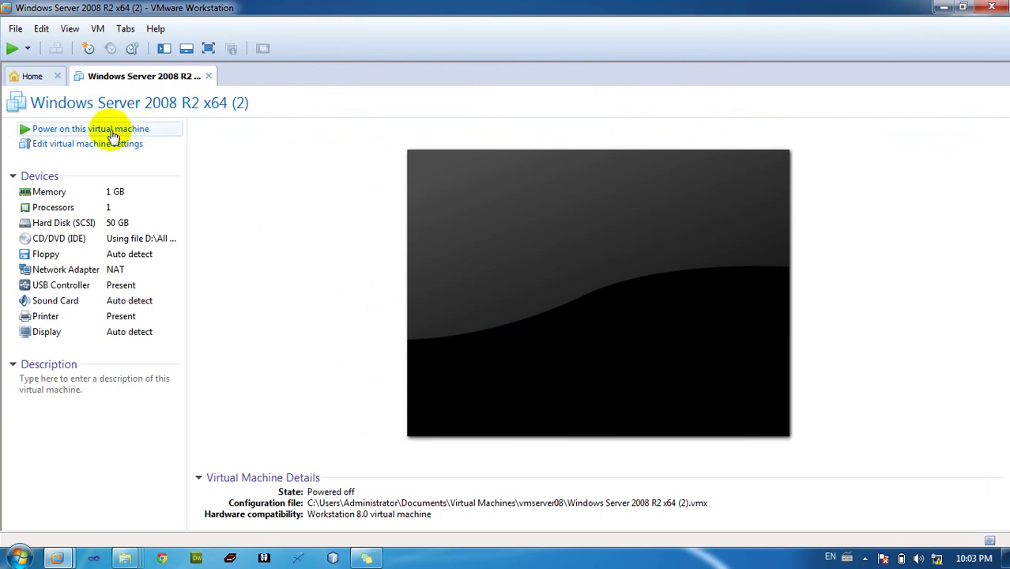
Power on the Windows Server 2008 R2 x64 (2) VM and dismiss the install hint bar
left_click(78, 133)
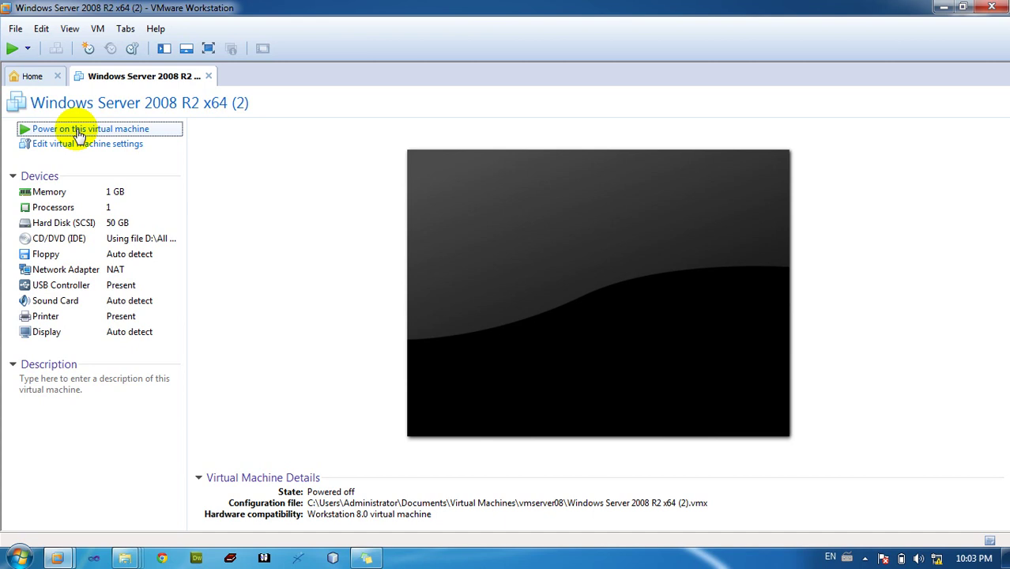
left_click(77, 133)
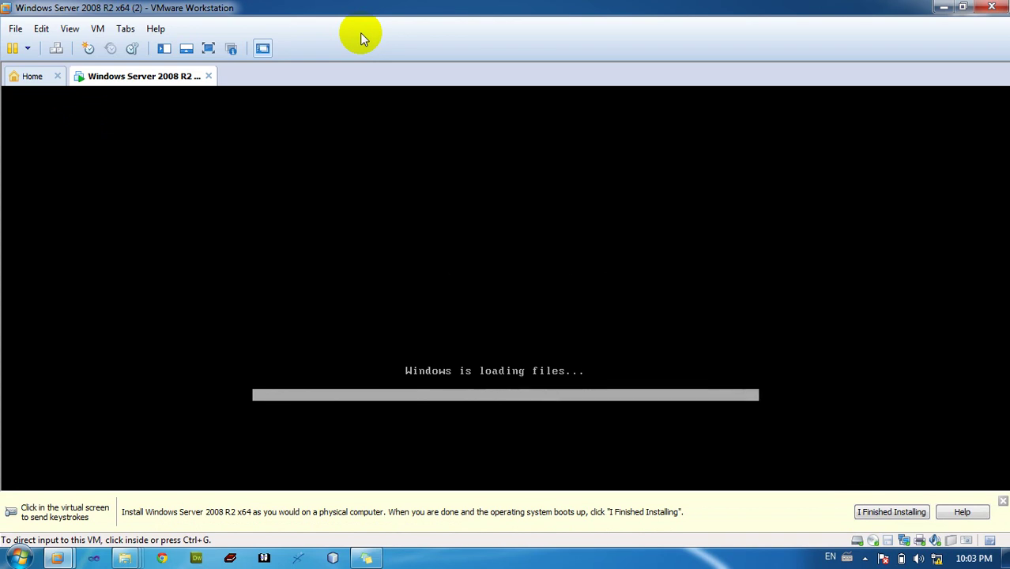
left_click(1004, 510)
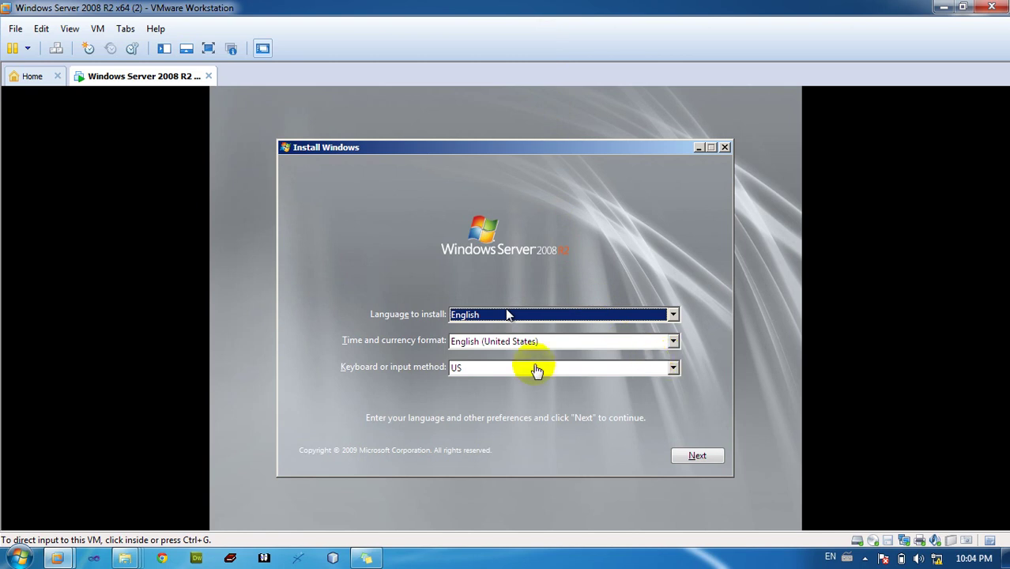
Choose the United States-International keyboard and start the Windows installation
left_click(485, 368)
left_click(485, 367)
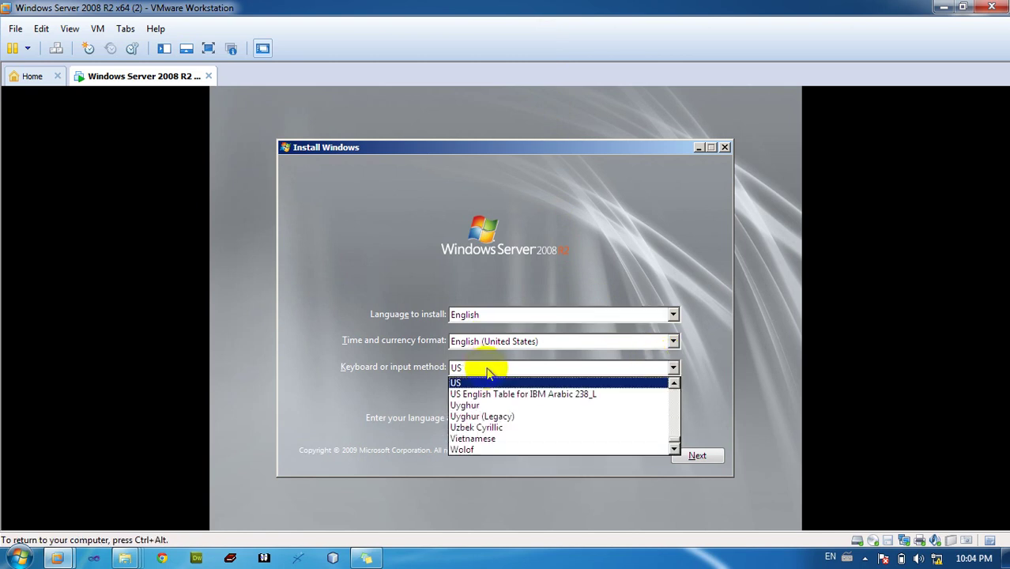
left_click(674, 383)
left_click(674, 383)
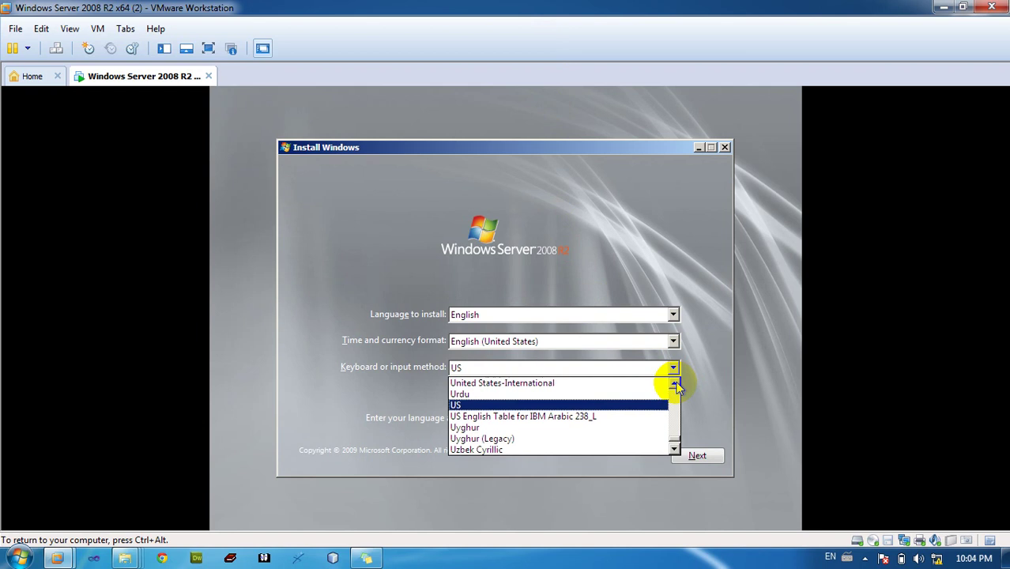
left_click(556, 383)
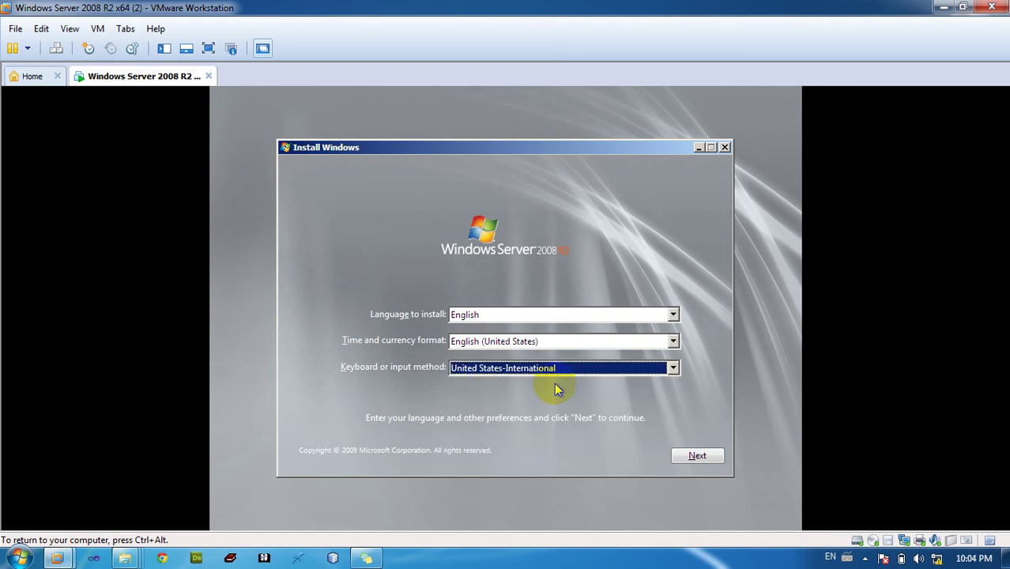
left_click(685, 457)
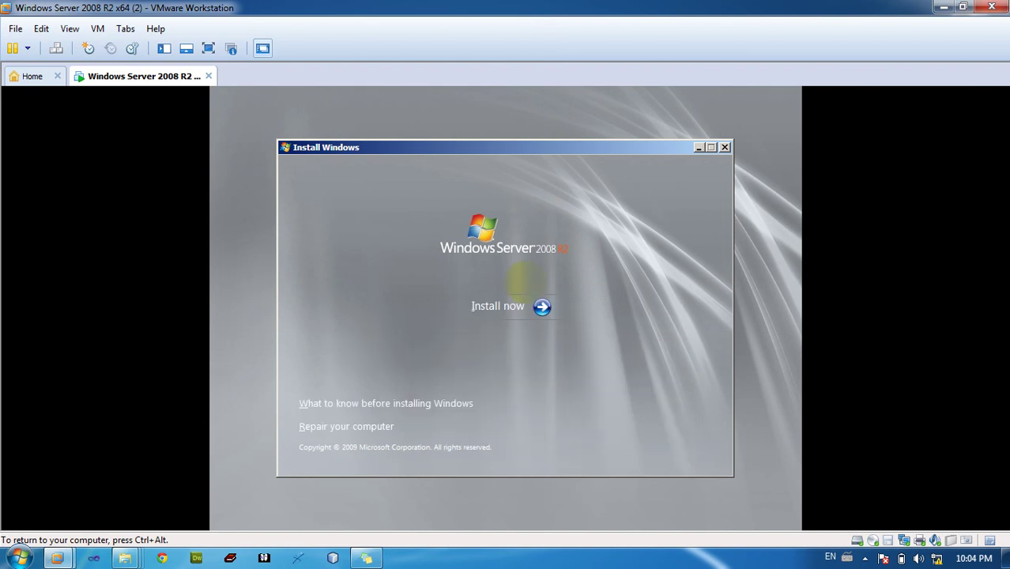
left_click(518, 300)
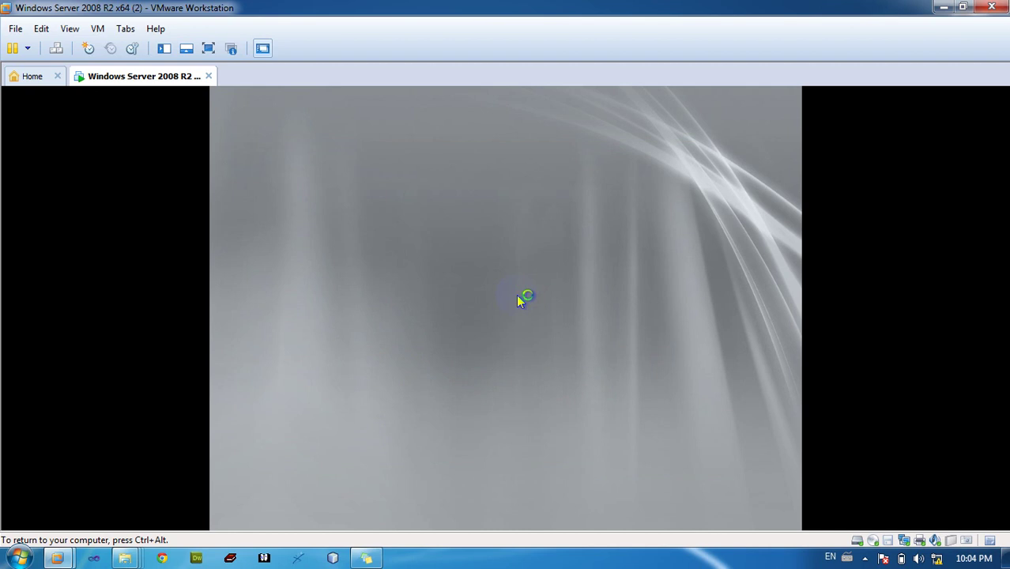
key("ctrl+alt")
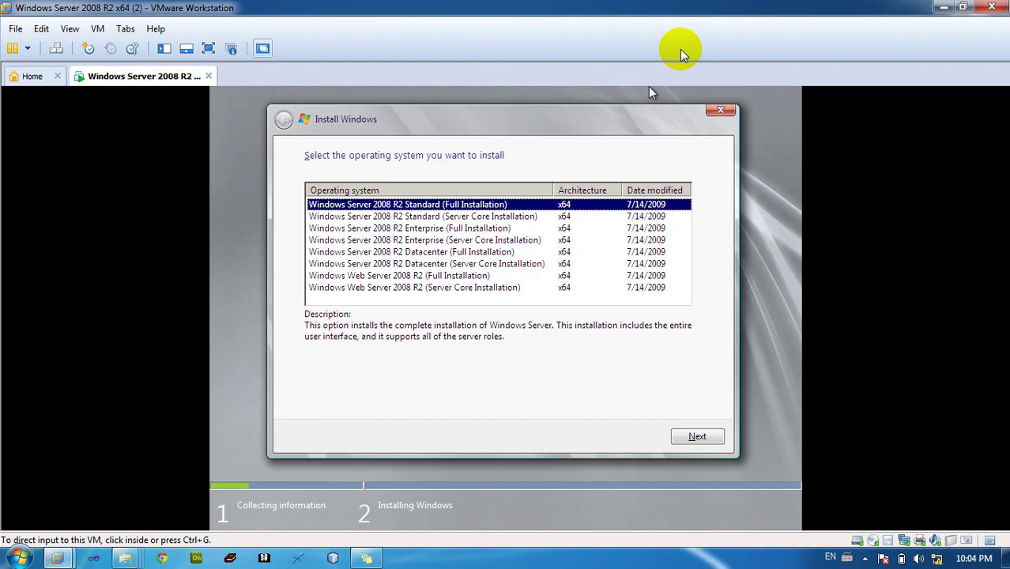
Pick the Enterprise (Full Installation) edition and accept the license terms
left_click(580, 151)
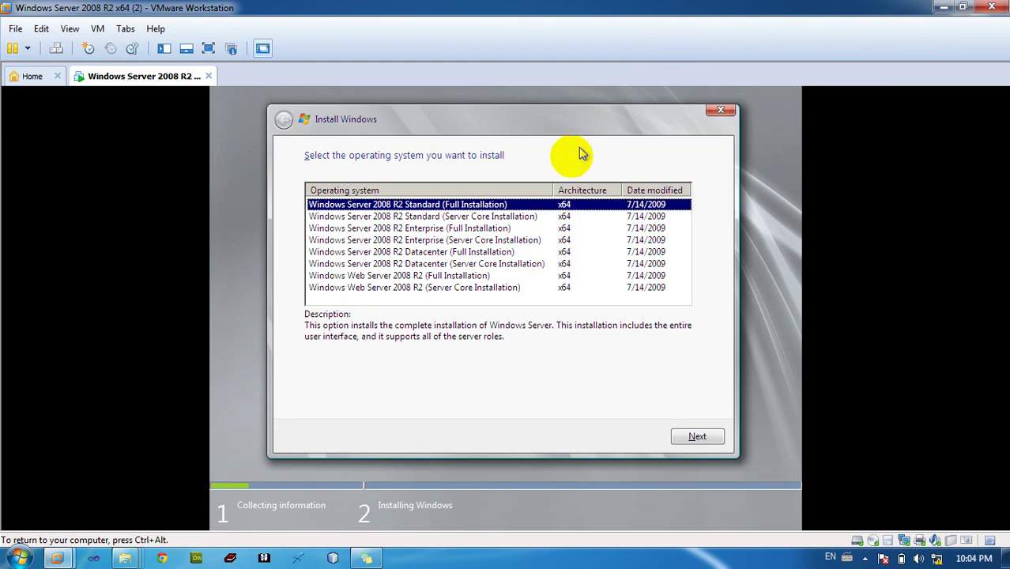
left_click(425, 229)
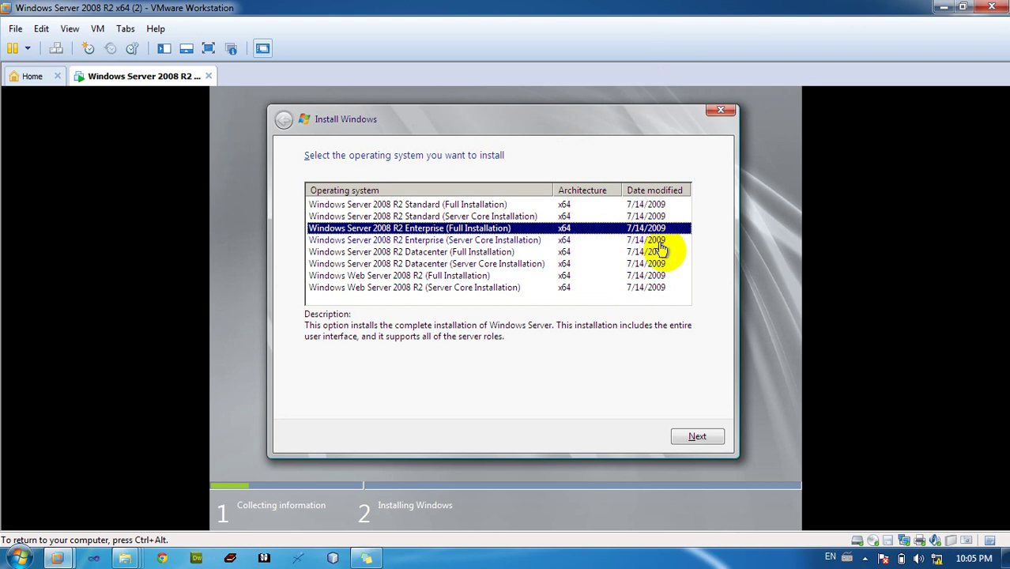
left_click(702, 435)
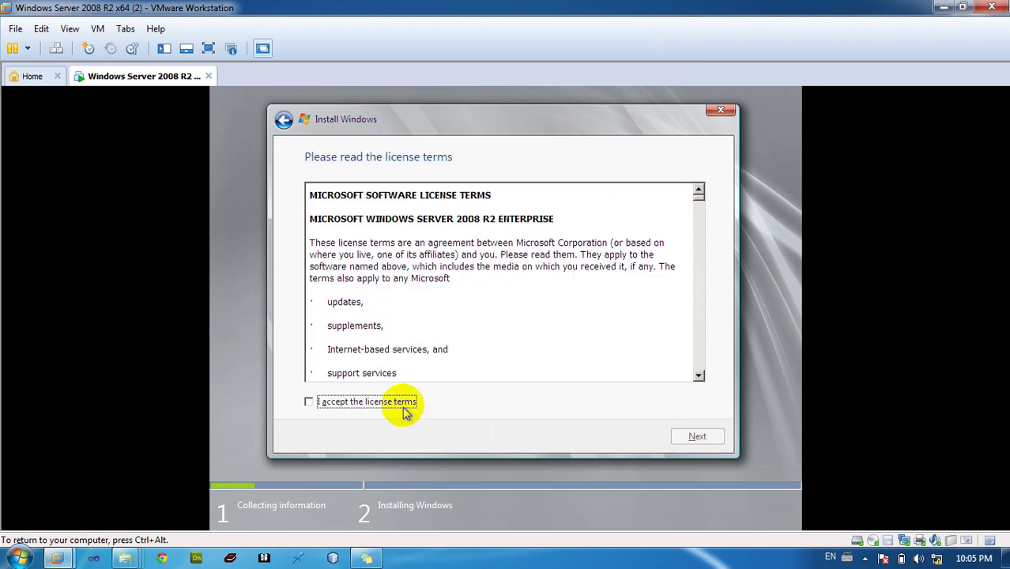
left_click(406, 406)
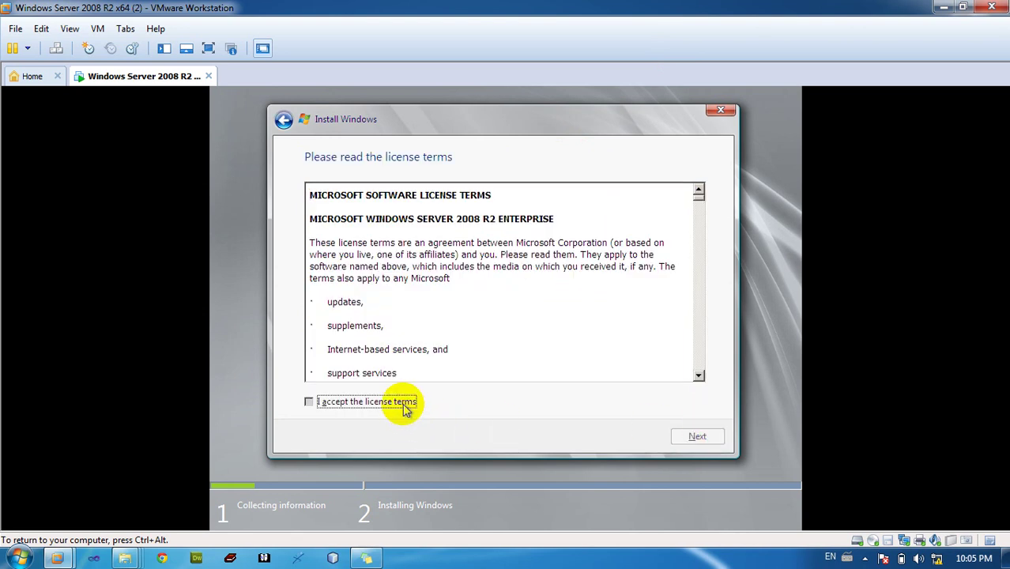
left_click(697, 437)
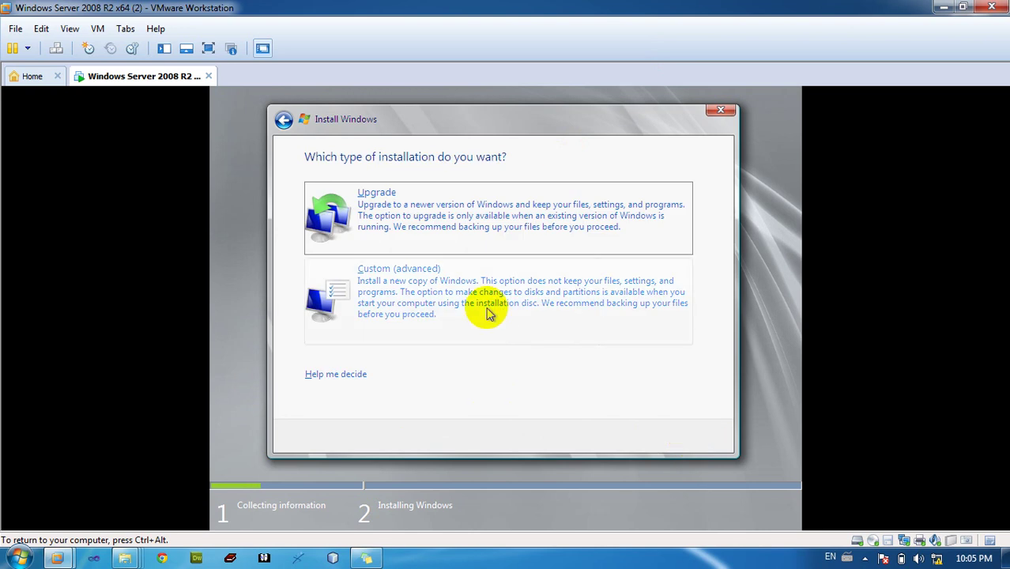
Choose the Custom (advanced) install onto Disk 0 Unallocated Space
left_click(489, 312)
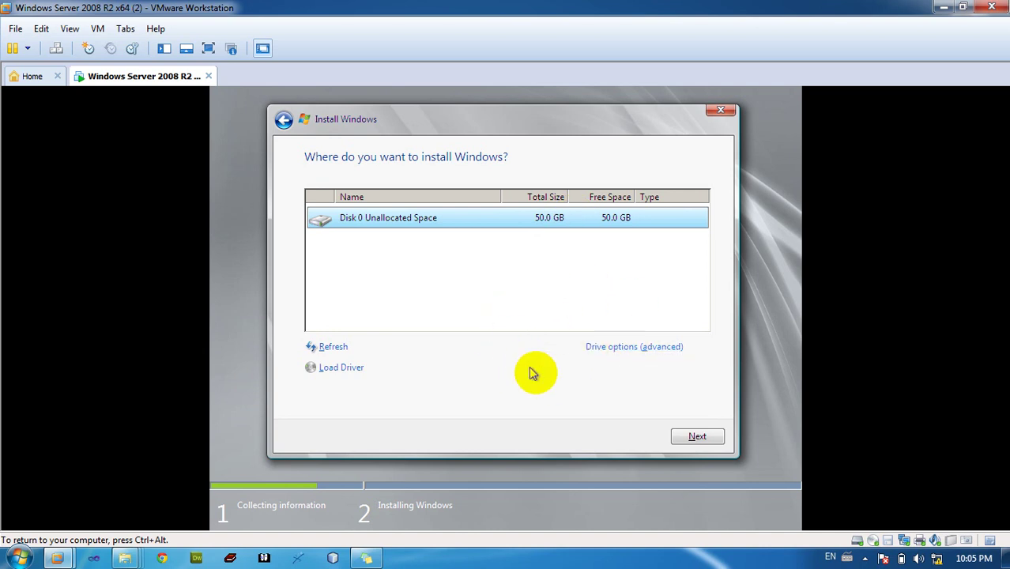
left_click(696, 436)
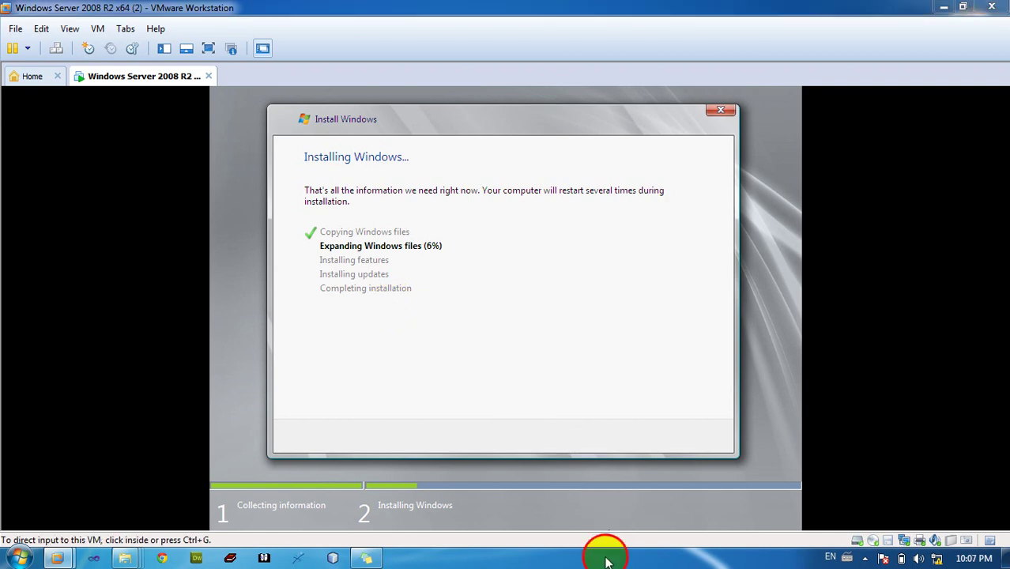
Launch Notepad, shrink it and move it to the top right beside the installer
key("super")
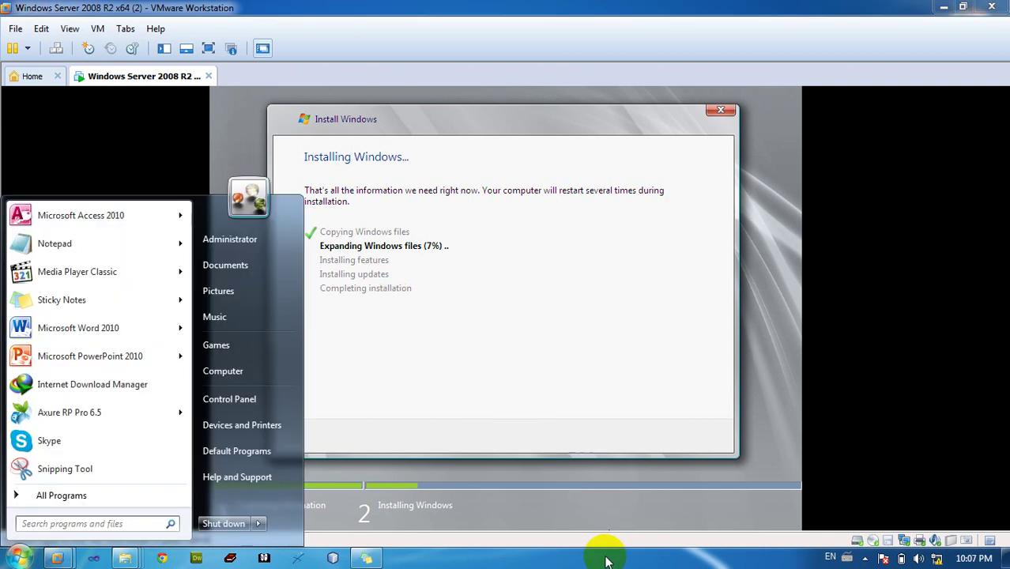
type("notepad")
key("Return")
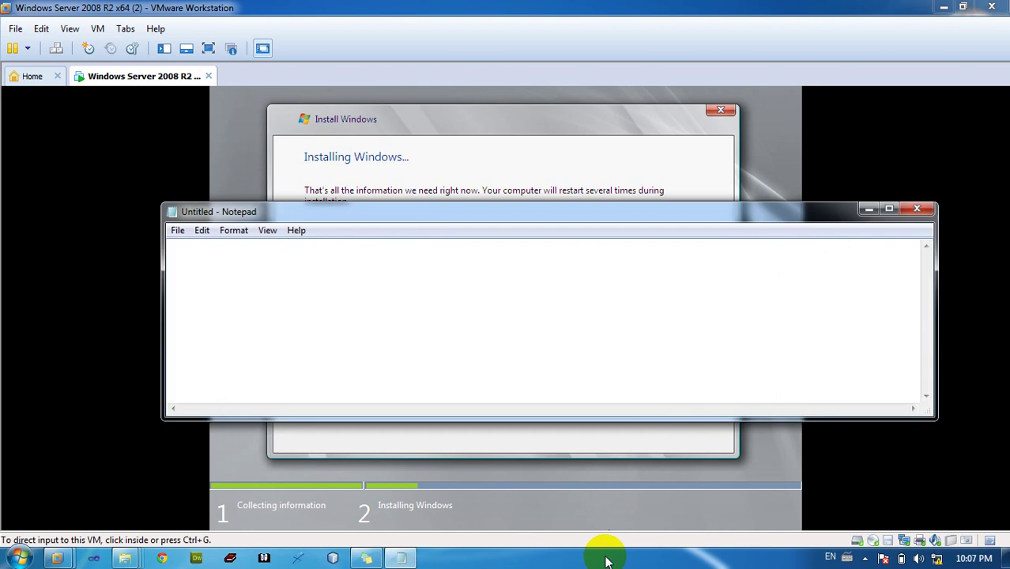
left_click_drag(793, 418, 766, 514)
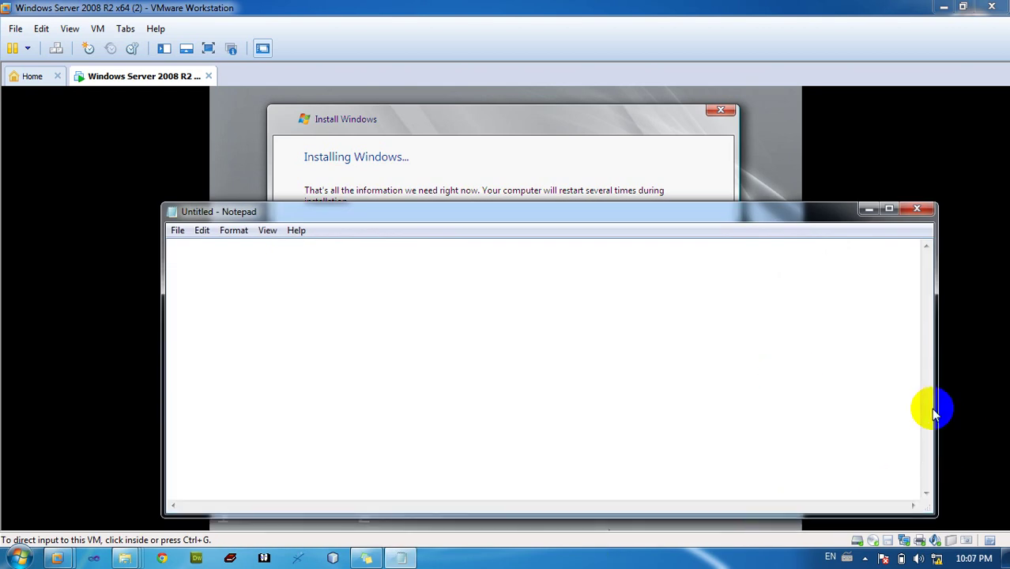
left_click_drag(935, 411, 592, 376)
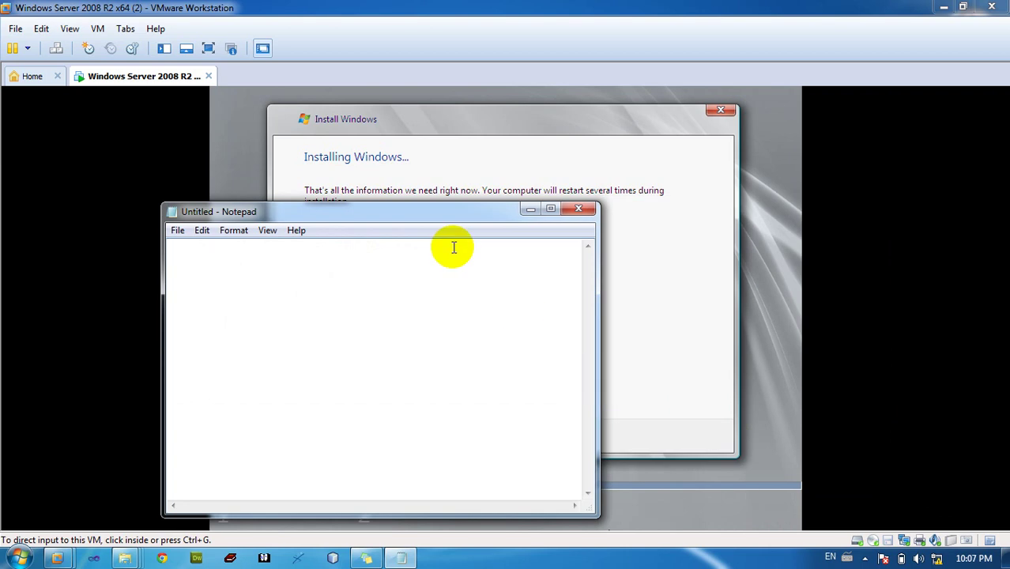
left_click_drag(421, 218, 431, 237)
left_click_drag(467, 276, 829, 116)
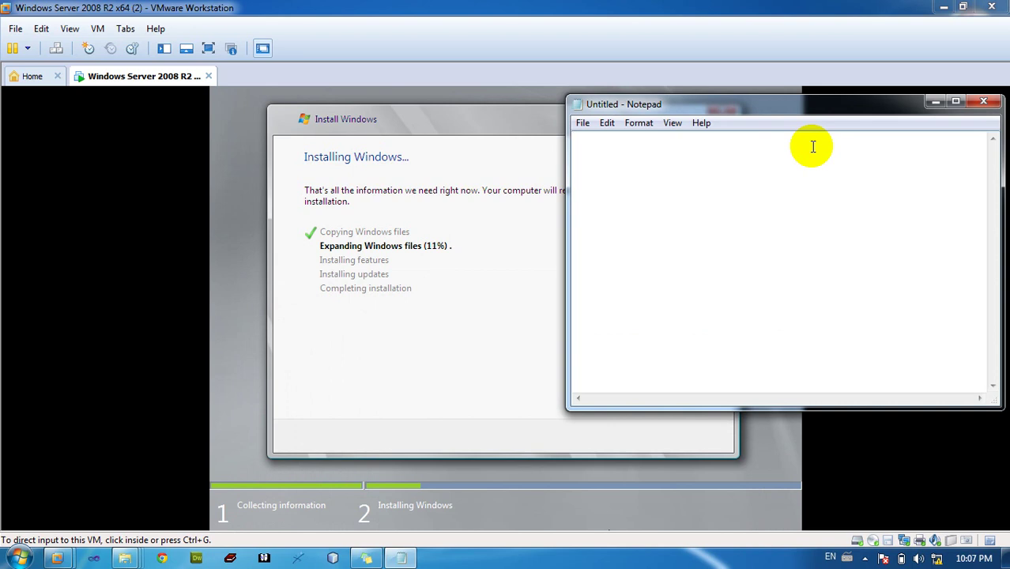
Type the first note line '1.have a hard dic 40 up'
type("1.have")
key("BackSpace")
type("e a harddi")
key("BackSpace")
key("BackSpace")
type("i")
key("BackSpace")
type("dic")
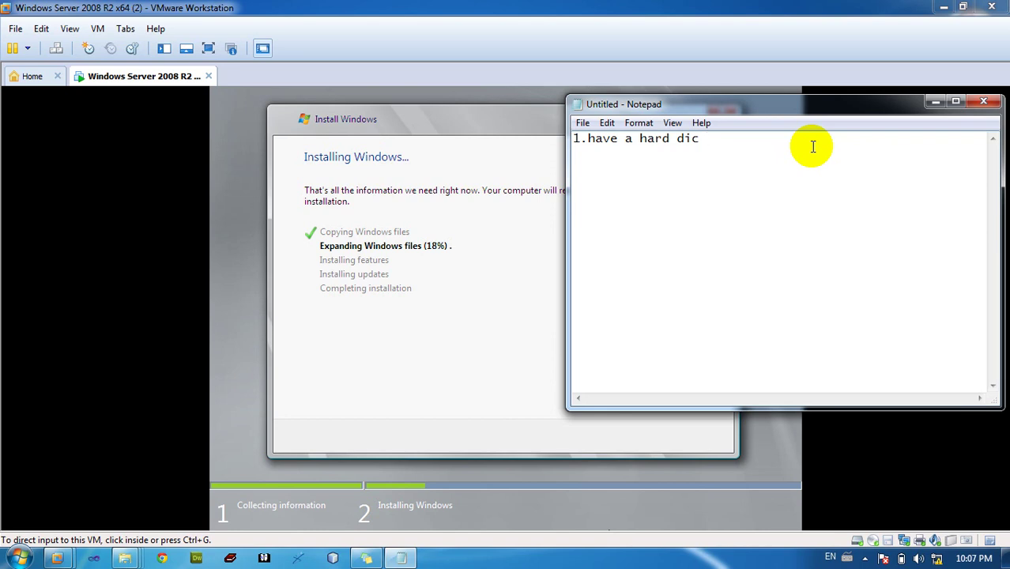
type("40 up")
Add the line '2.ram 1GB' and begin a third line '3.'
key("Return")
type("2.")
type("r")
type("am")
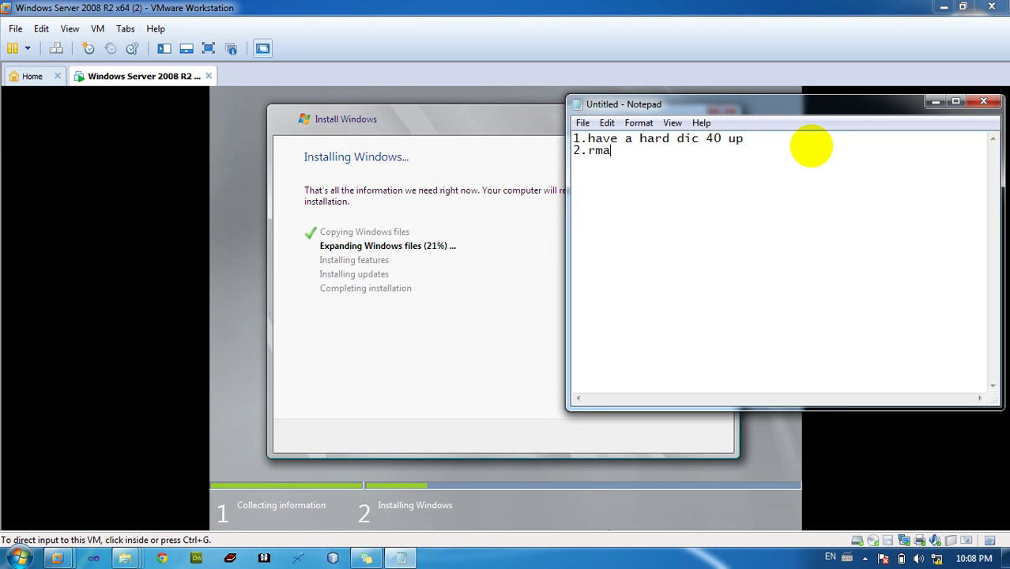
key("BackSpace")
key("BackSpace")
type("am 1gb")
key("BackSpace")
key("BackSpace")
type("GB")
key("Return")
type("3.")
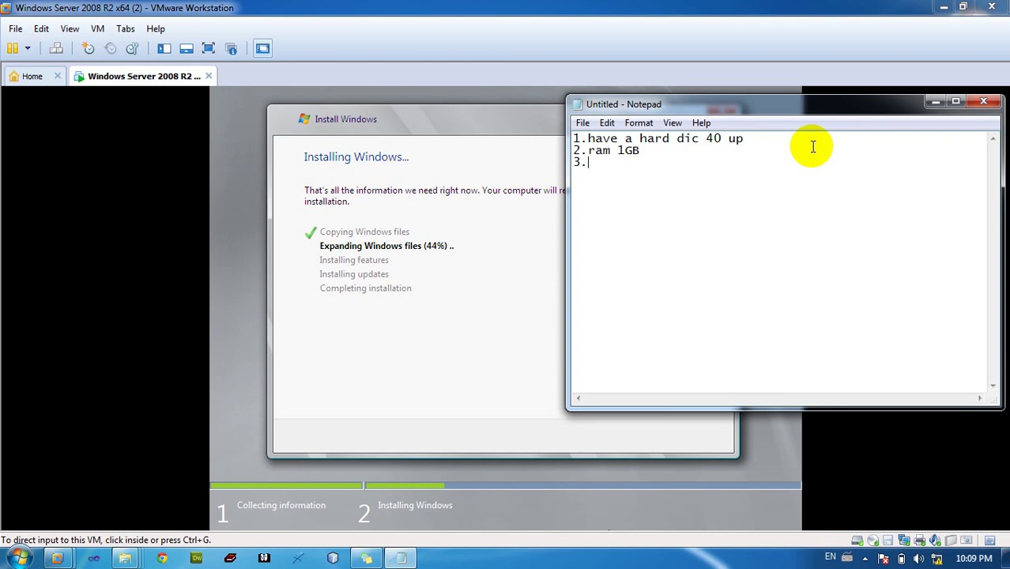
left_click(790, 169)
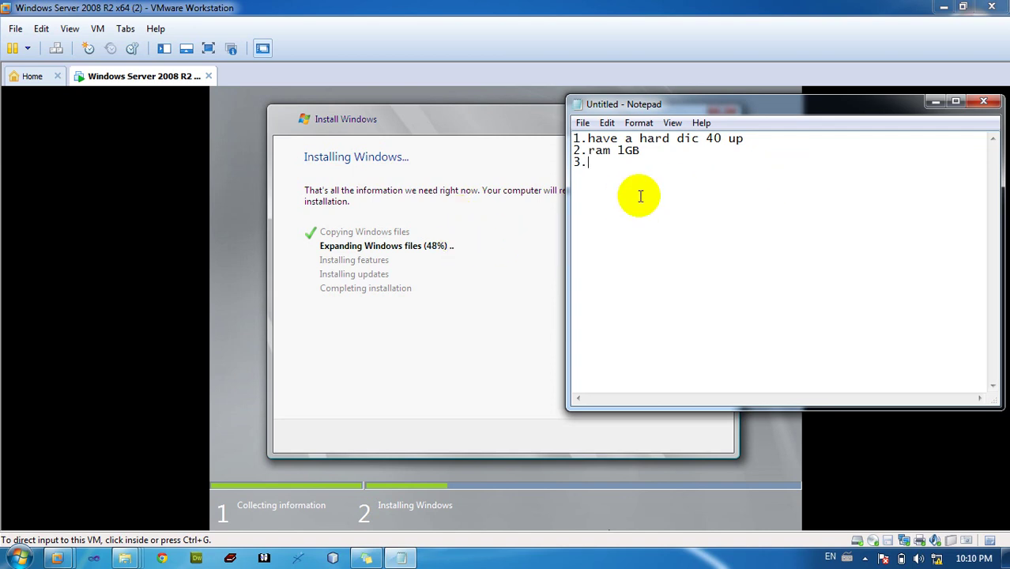
Finish line 3 as 'have a disk window server 2008 full' and start line '4.cable or'
left_click(628, 165)
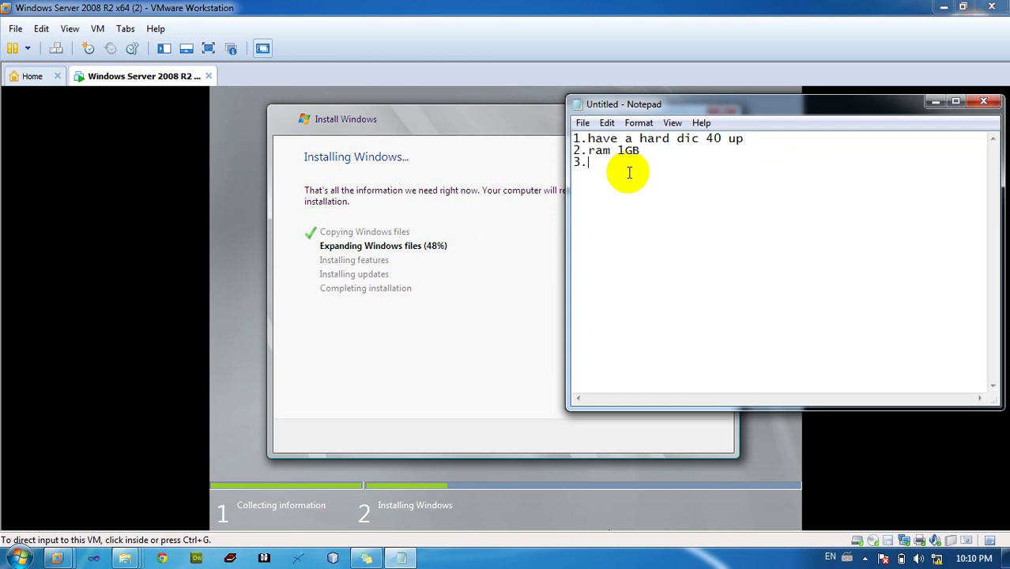
type("have ad")
key("BackSpace")
type("disk win")
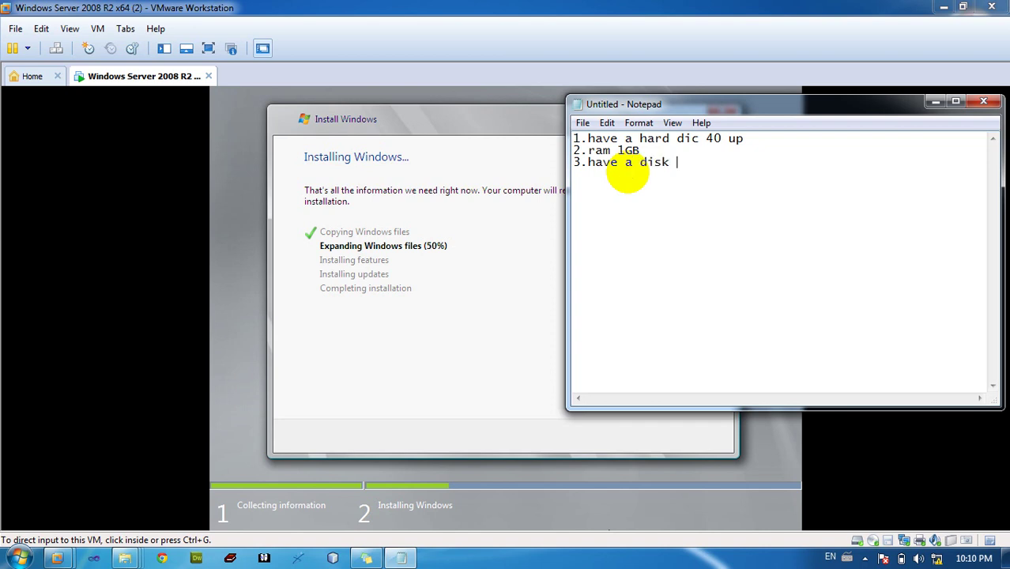
type("ow server")
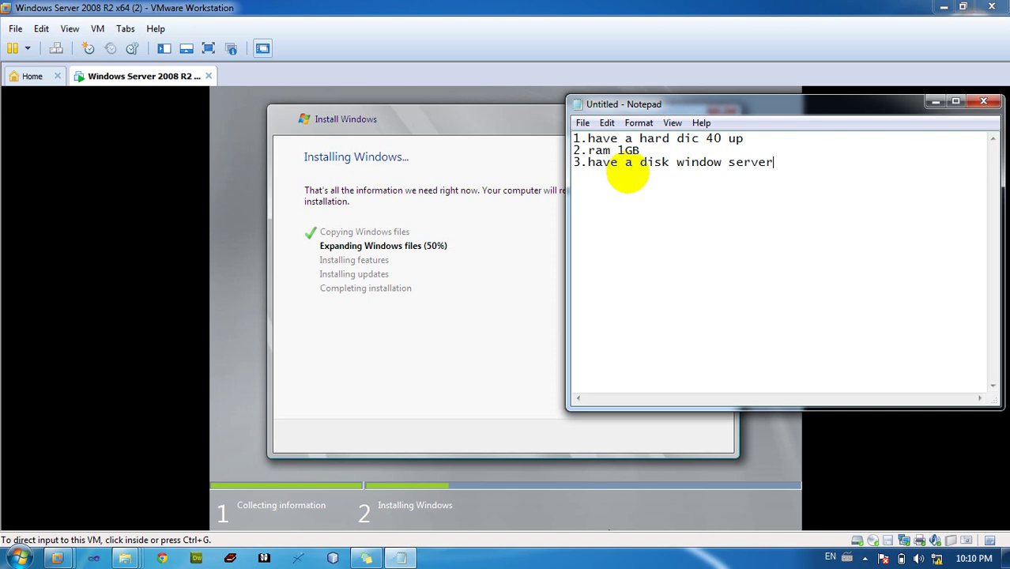
type(" 2008 full")
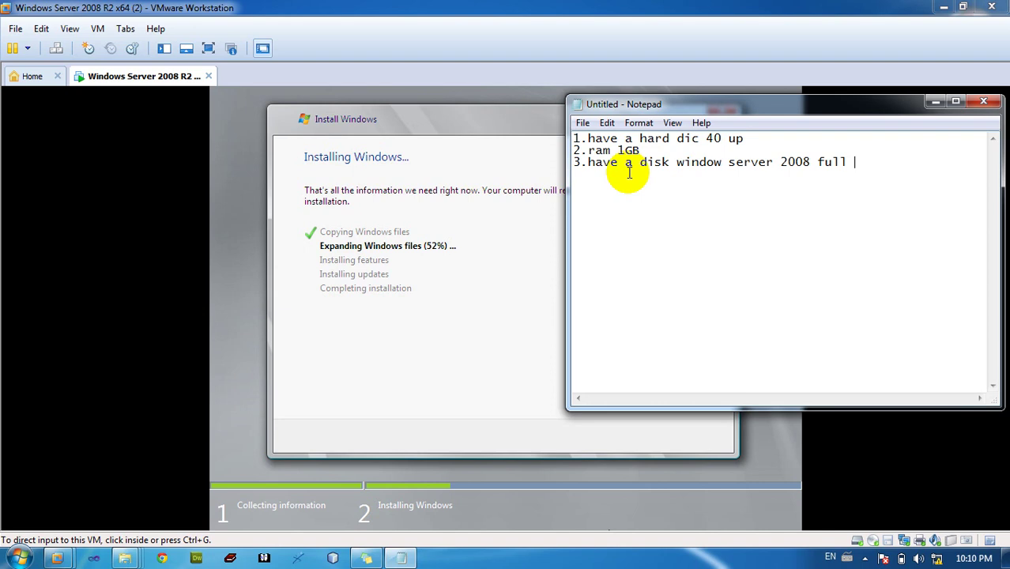
key("Return")
type("4.")
type("cable or")
Add the fifth line reading '5.prepair social network'
key("Return")
type("5.")
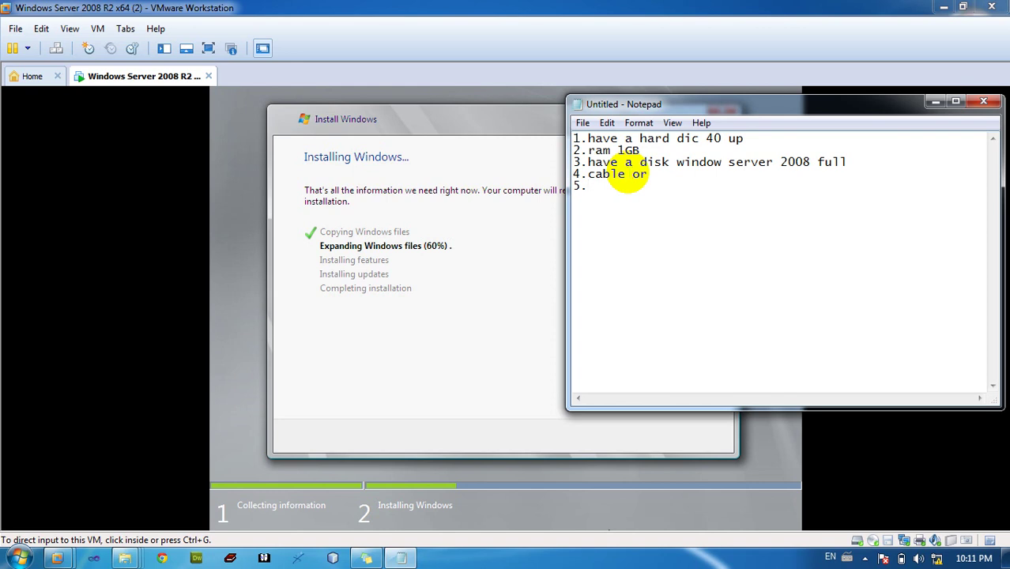
type("pra")
key("BackSpace")
type("epari")
key("BackSpace")
key("BackSpace")
type("ir social ")
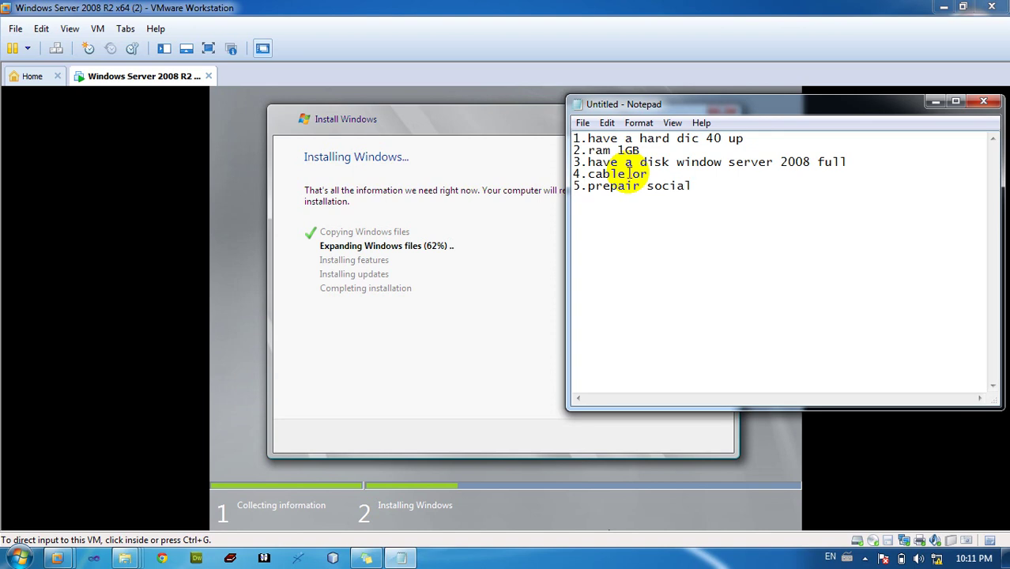
type("neto")
key("BackSpace")
type("work")
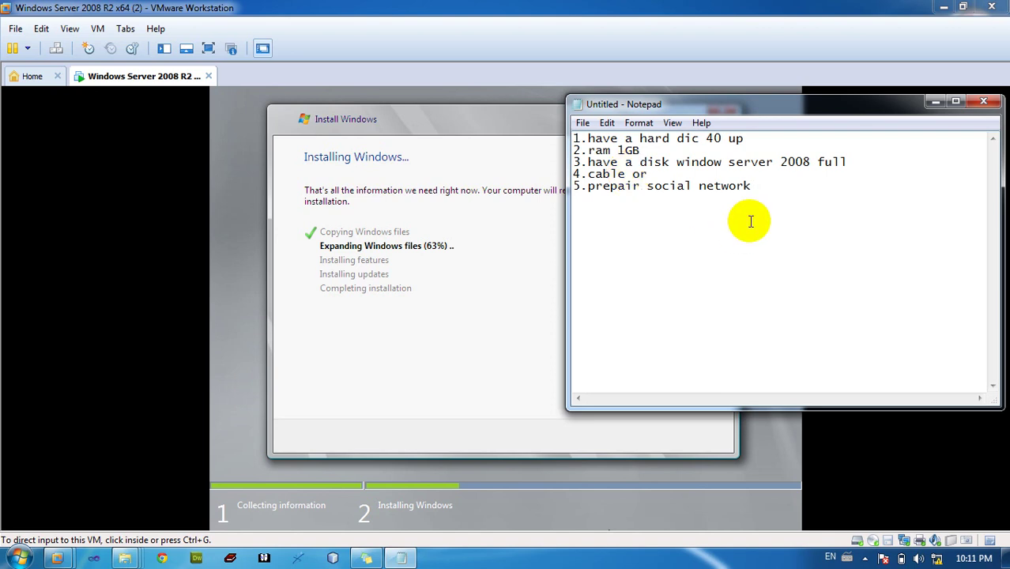
Select all five requirement lines in the note and delete them
left_click_drag(755, 190, 573, 134)
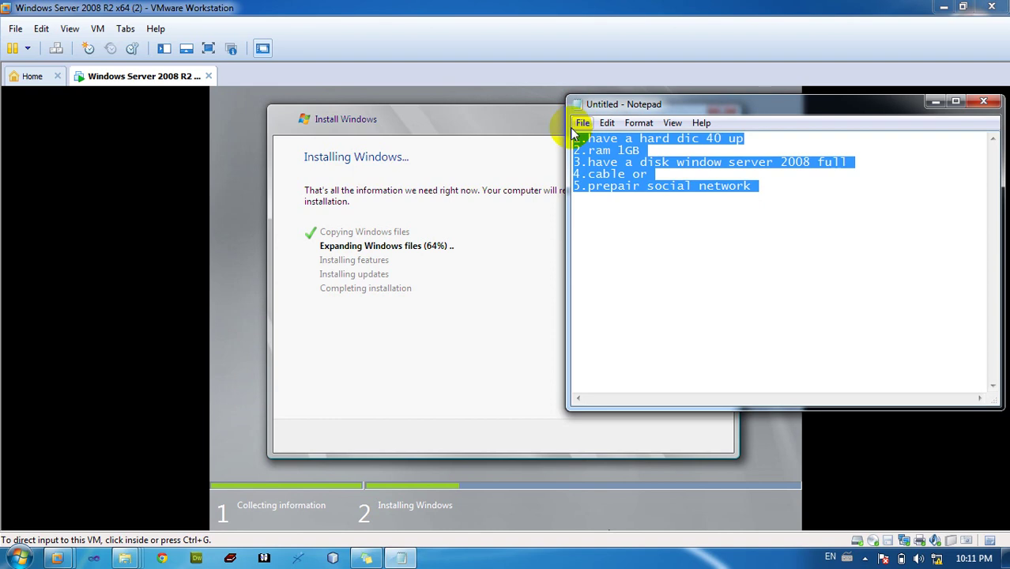
left_click(579, 124)
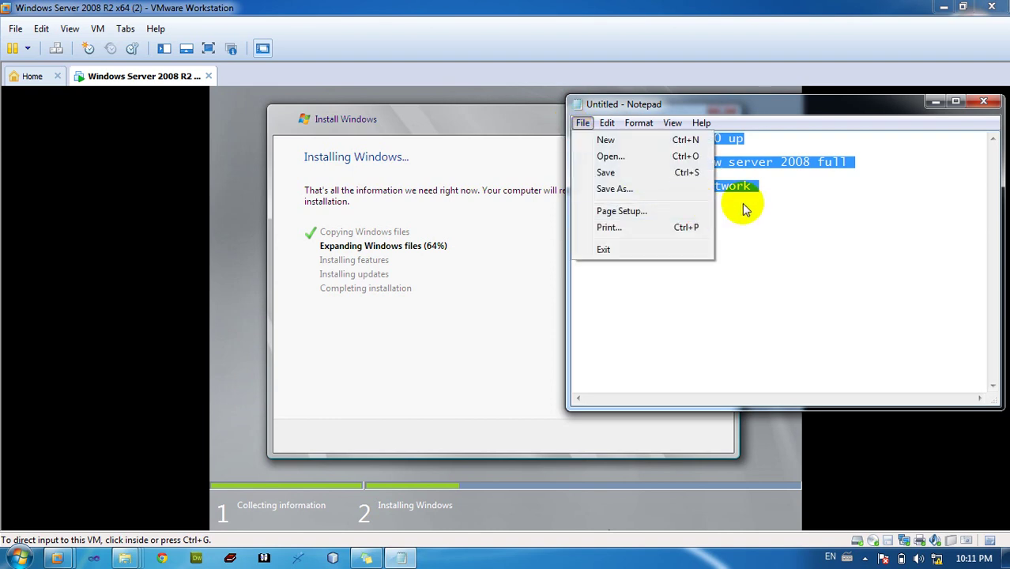
left_click(743, 204)
double_click(671, 185)
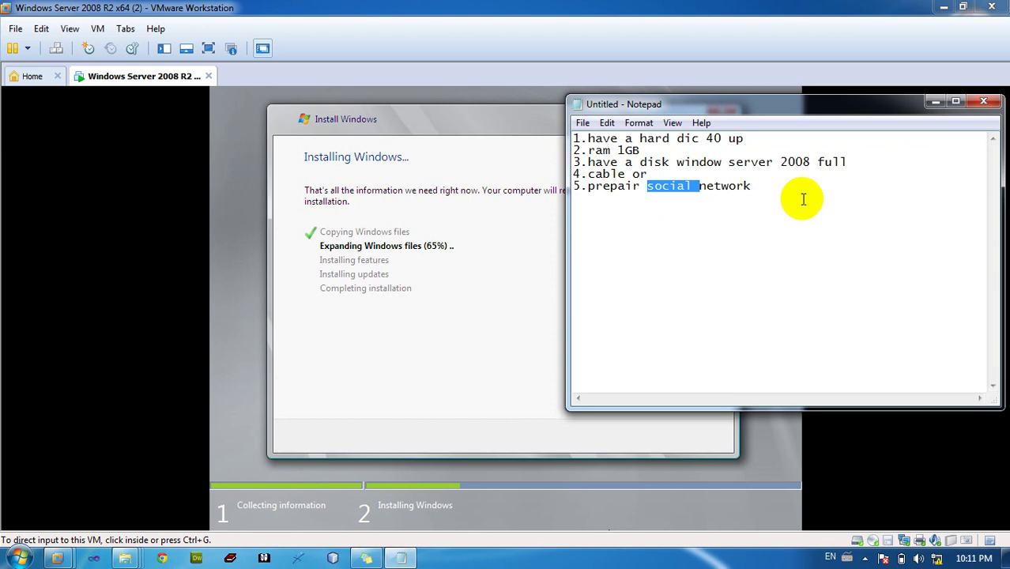
left_click(803, 200)
key("ctrl+a")
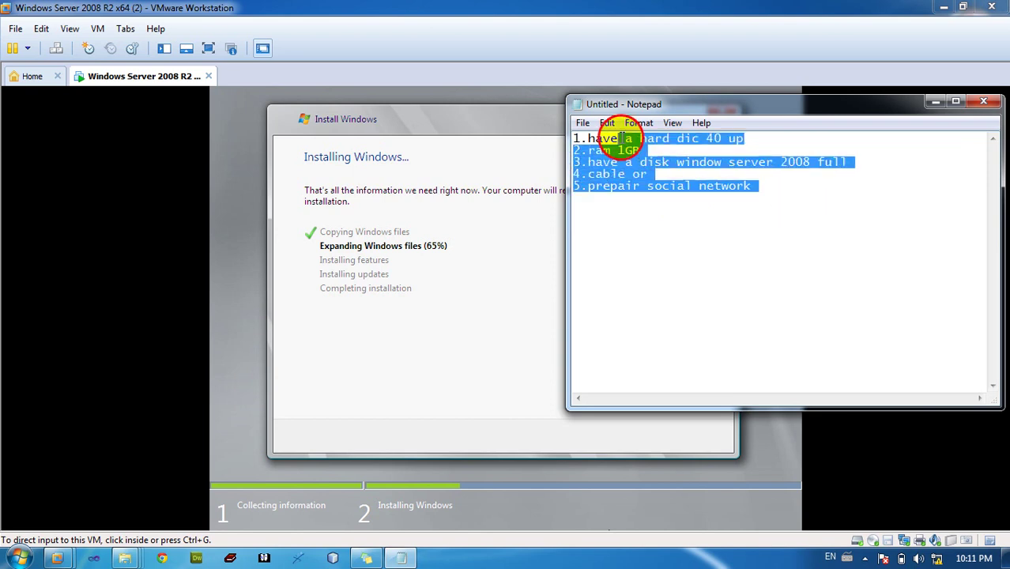
left_click_drag(594, 139, 623, 193)
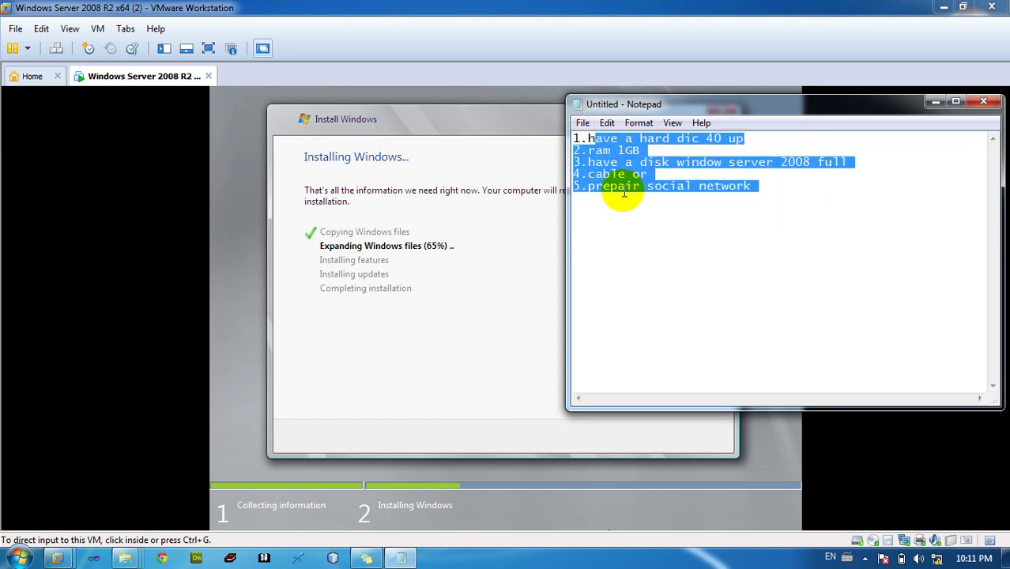
key("BackSpace")
key("BackSpace")
key("BackSpace")
key("BackSpace")
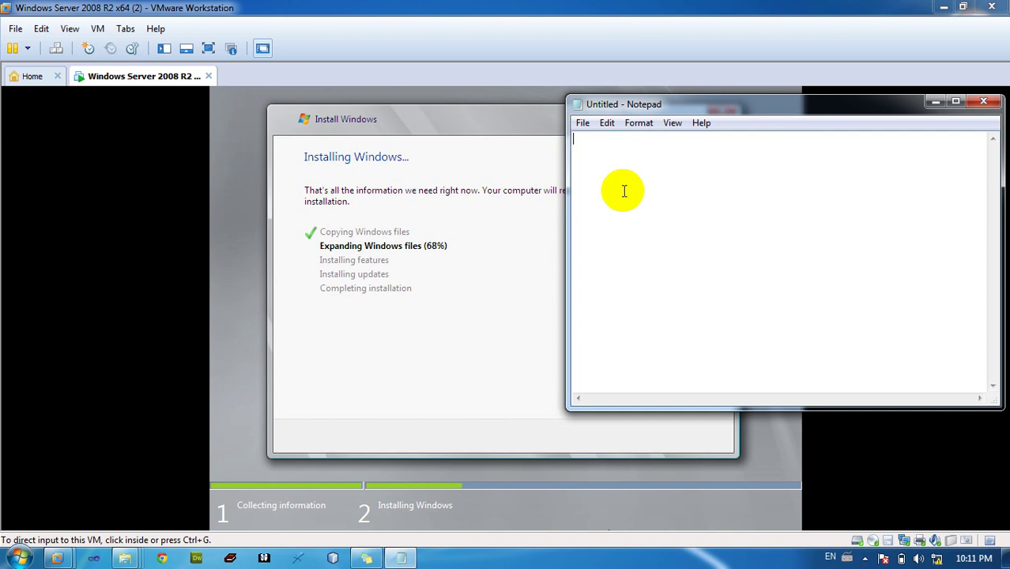
Write the first plan line '1.AD DS (Active directory Domain System)'
type("1.")
key("BackSpace")
key("BackSpace")
type("1.dn")
key("BackSpace")
key("BackSpace")
type("add")
key("BackSpace")
type("ds")
key("BackSpace")
key("BackSpace")
key("BackSpace")
key("BackSpace")
key("BackSpace")
type("ADDS")
key("Left")
key("Left")
key("End")
type("(Acti")
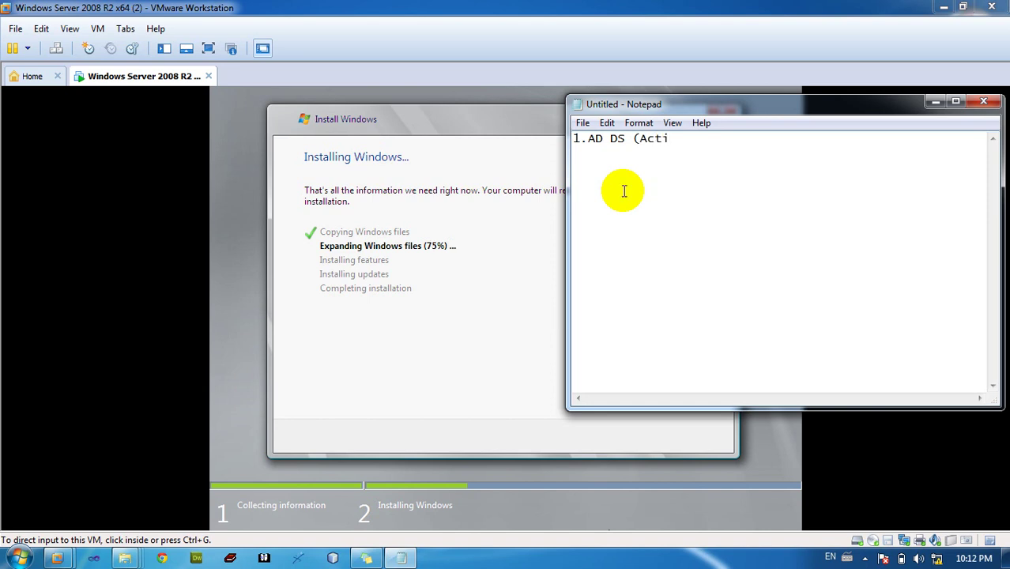
type("va")
key("BackSpace")
type("e directory ")
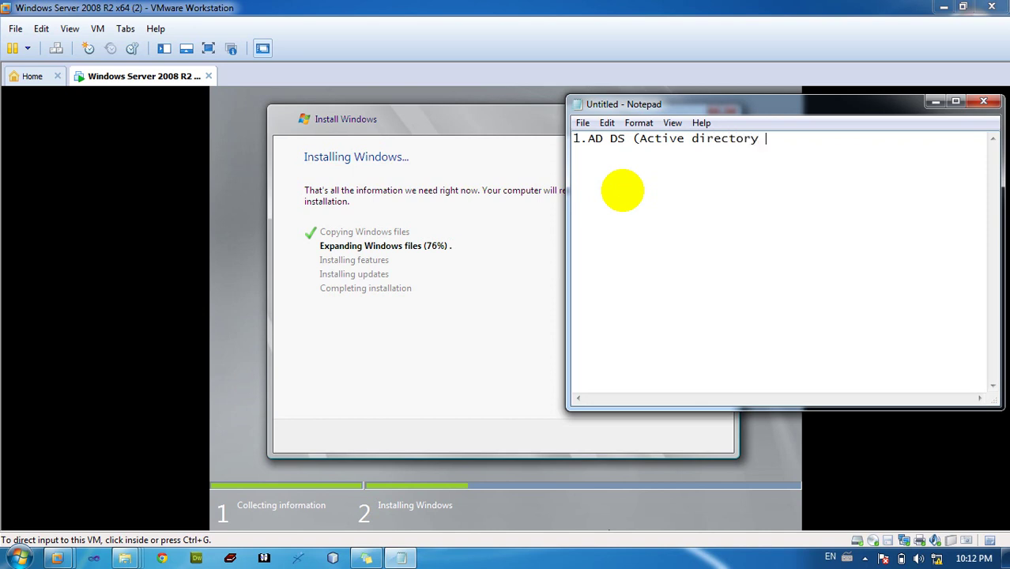
type("Domain System")
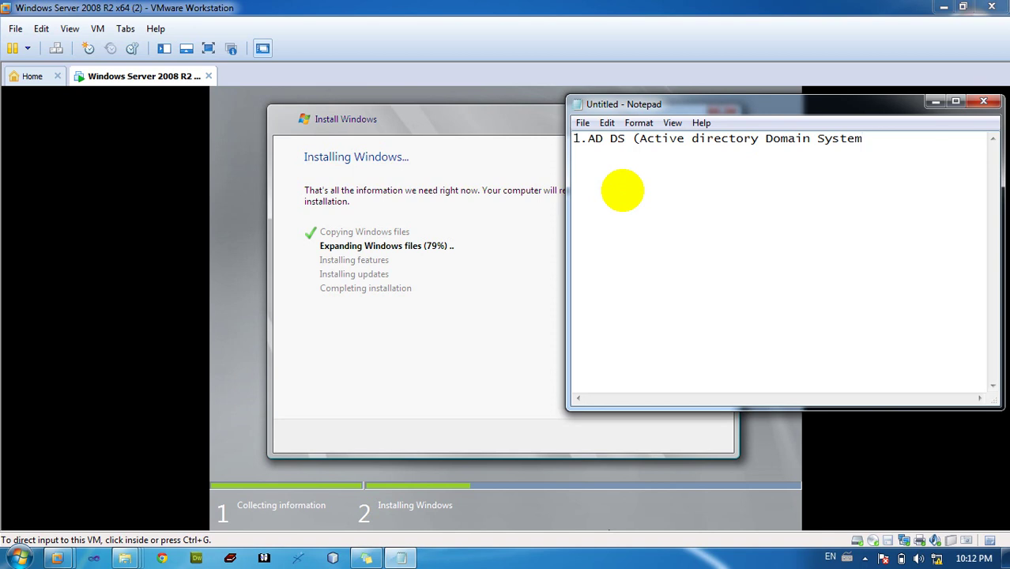
type(")")
Add the second line '2.comfigure dsn with Join domain ... shared folder'
key("Return")
type("2.comfigure ")
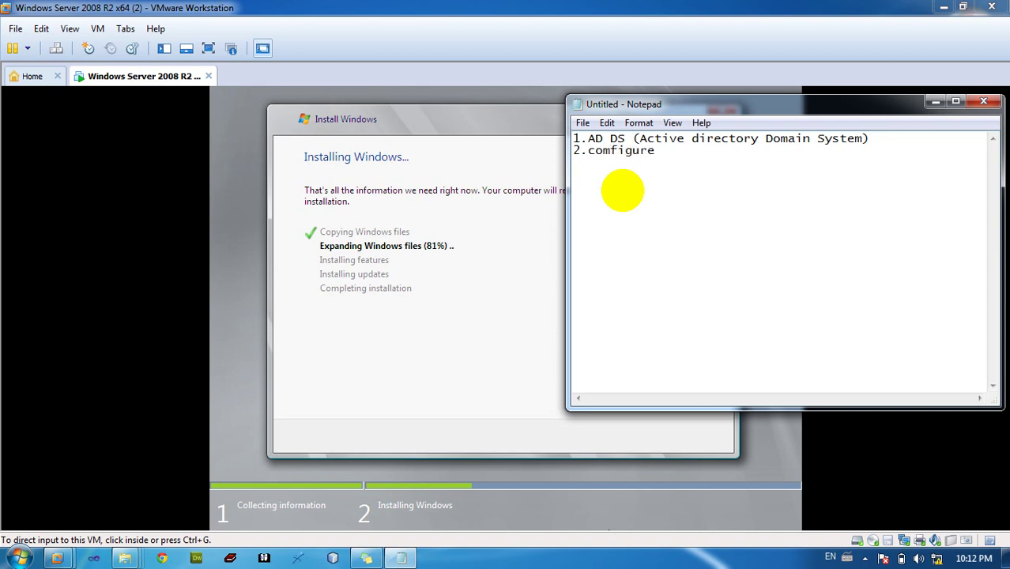
type("dsn wh")
key("BackSpace")
type("ith Join")
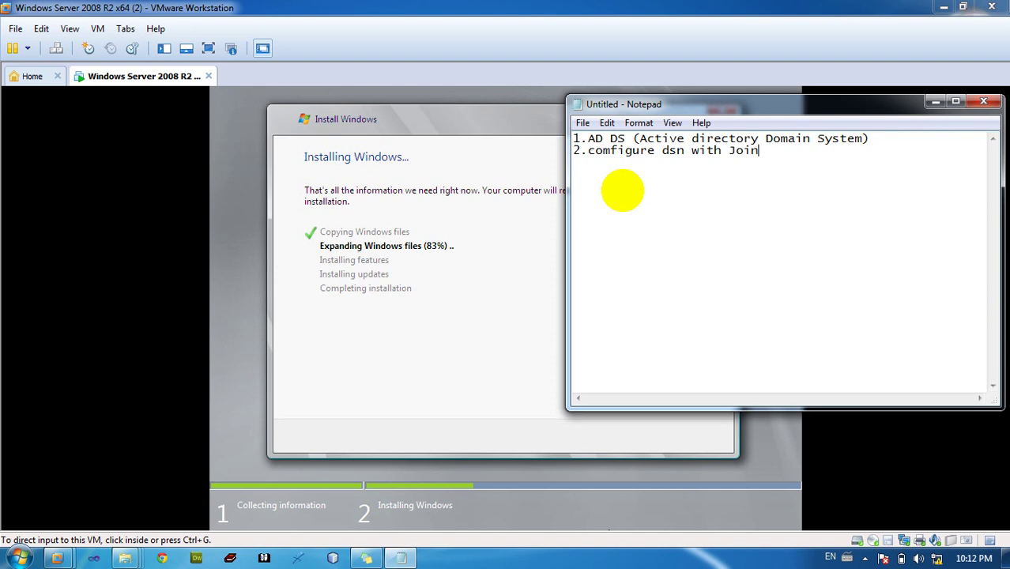
type(" domain ... share")
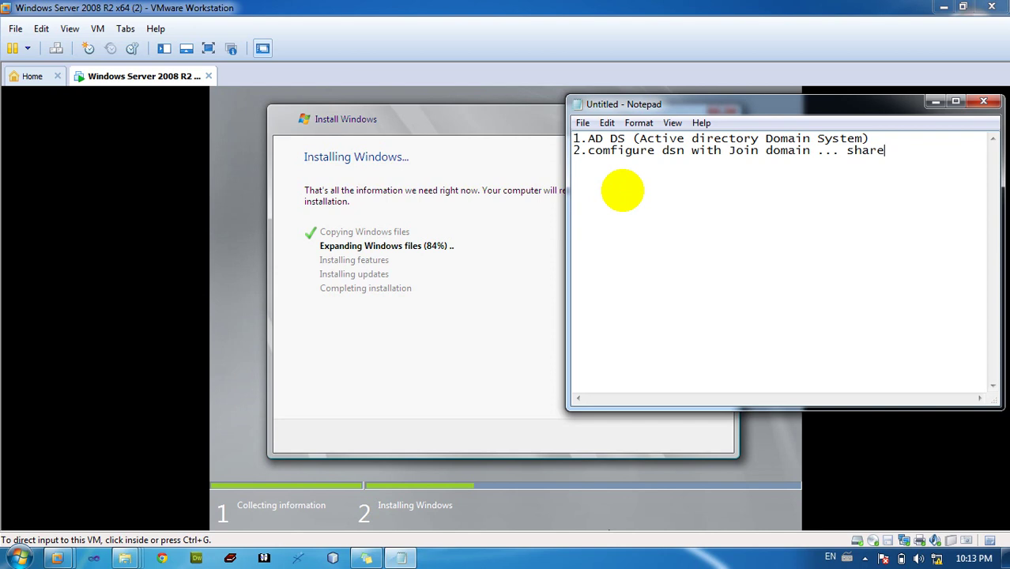
type("d fol")
type("dre")
key("BackSpace")
key("BackSpace")
Finish 'shared folder' and add line '3.Install MS-exchange 2007 p1 = Mail Sever'
type("er")
key("Return")
type("3.Insall")
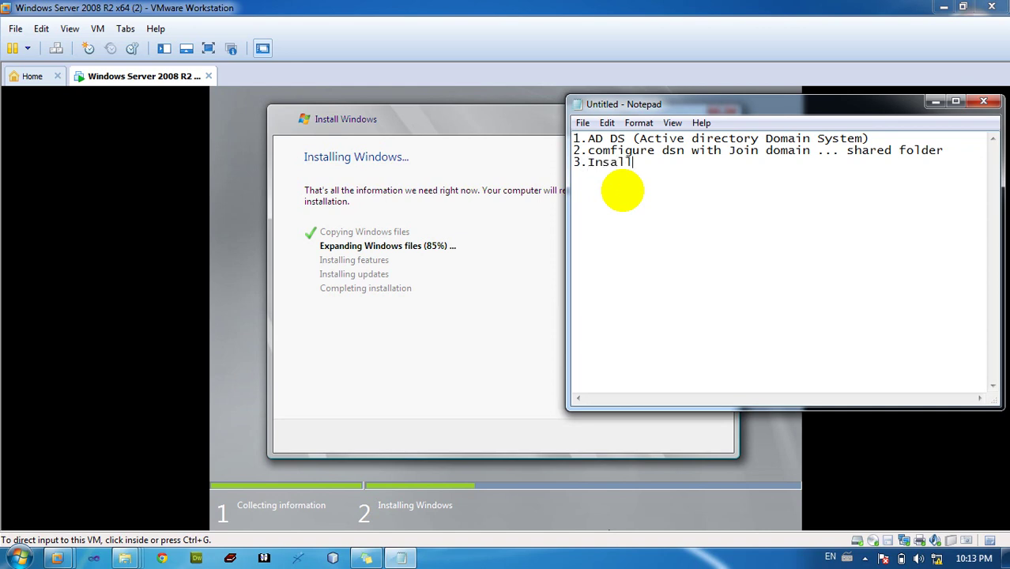
key("BackSpace")
key("BackSpace")
key("BackSpace")
type("t")
type("all ")
type("M")
type("S-ex")
type("a")
key("BackSpace")
type("ch")
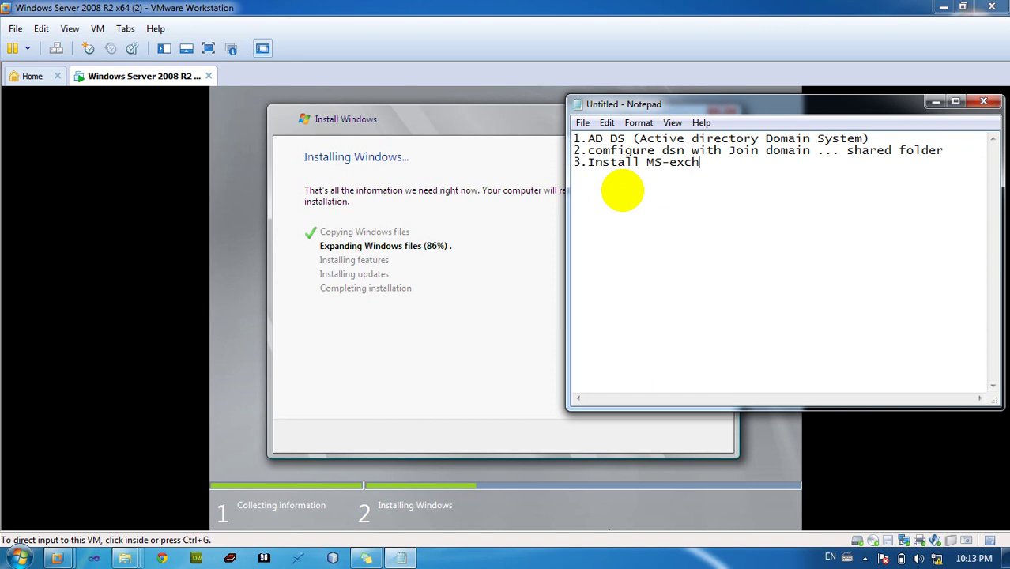
type("ange 2008")
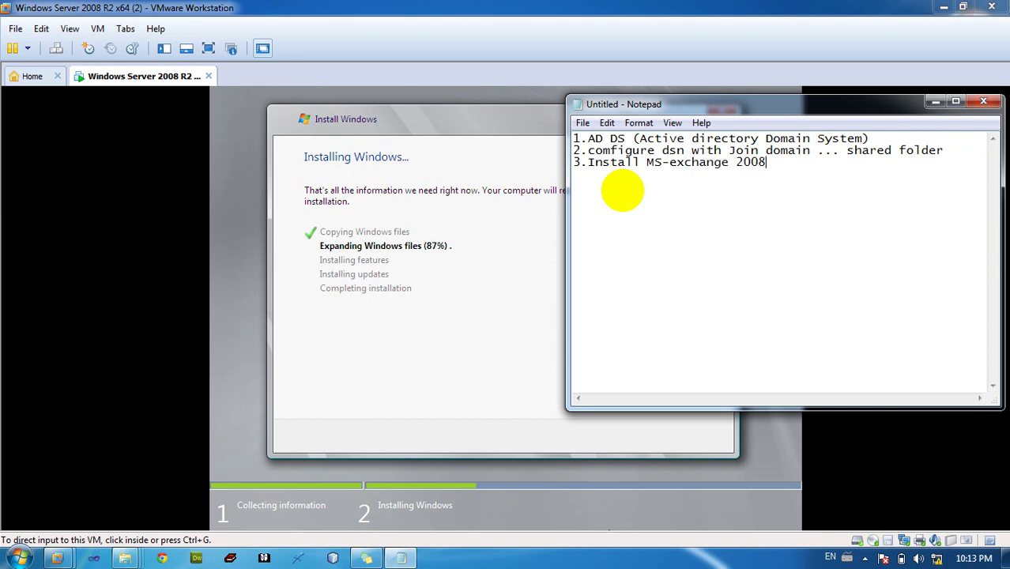
key("BackSpace")
type("7 r1")
key("BackSpace")
type("p1 = Mail Se")
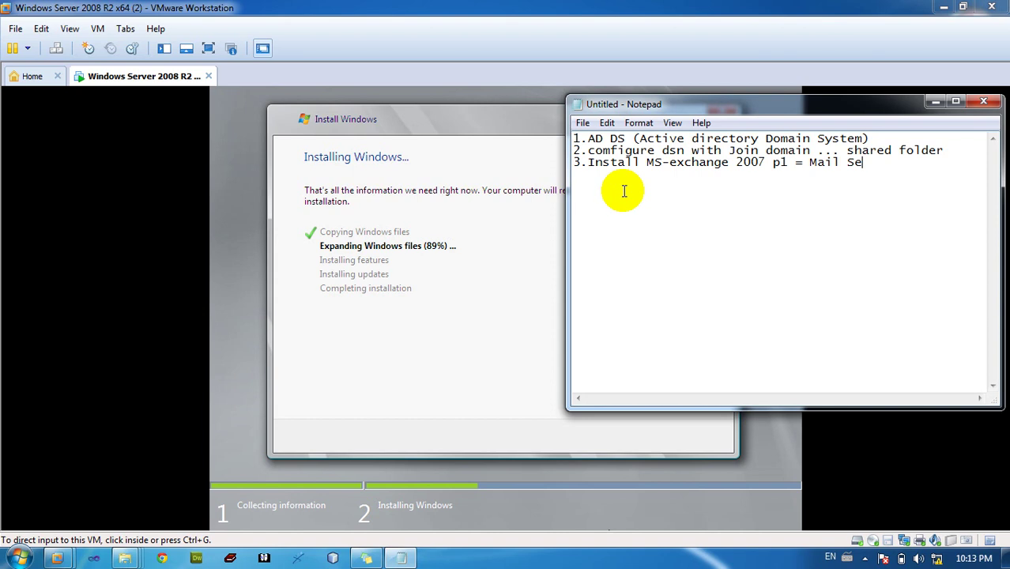
type("ver")
Add lines '4.Firewall = Ms-ISA Or Ms-forefront ...' and '5.Test all'
key("Return")
type("4.Firewall =")
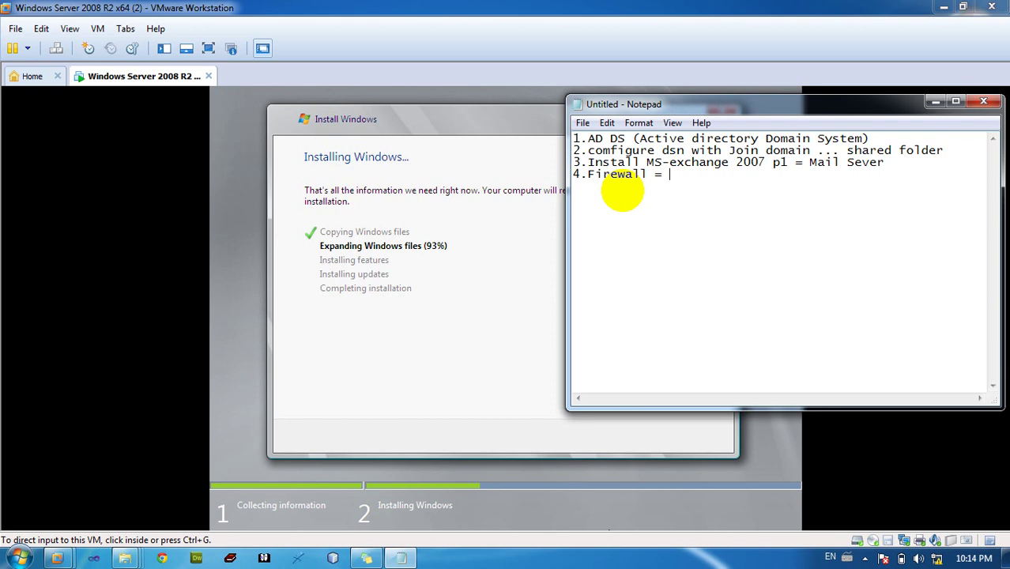
type(" Ms-ISA Or Ms")
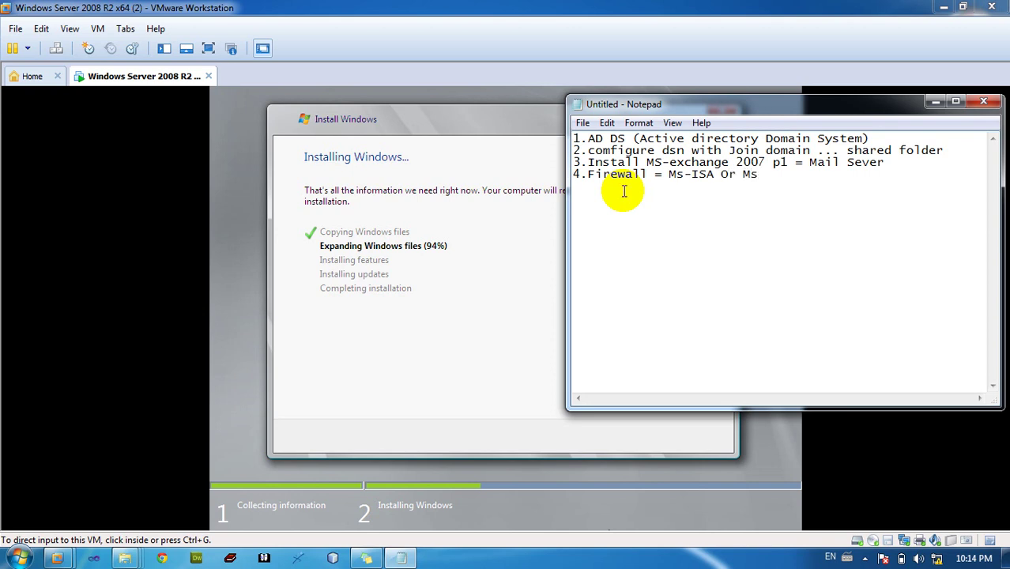
type("-forefor")
key("BackSpace")
key("BackSpace")
type("ron")
type("t")
type(" ... ")
type("5")
type(".")
type("Tes")
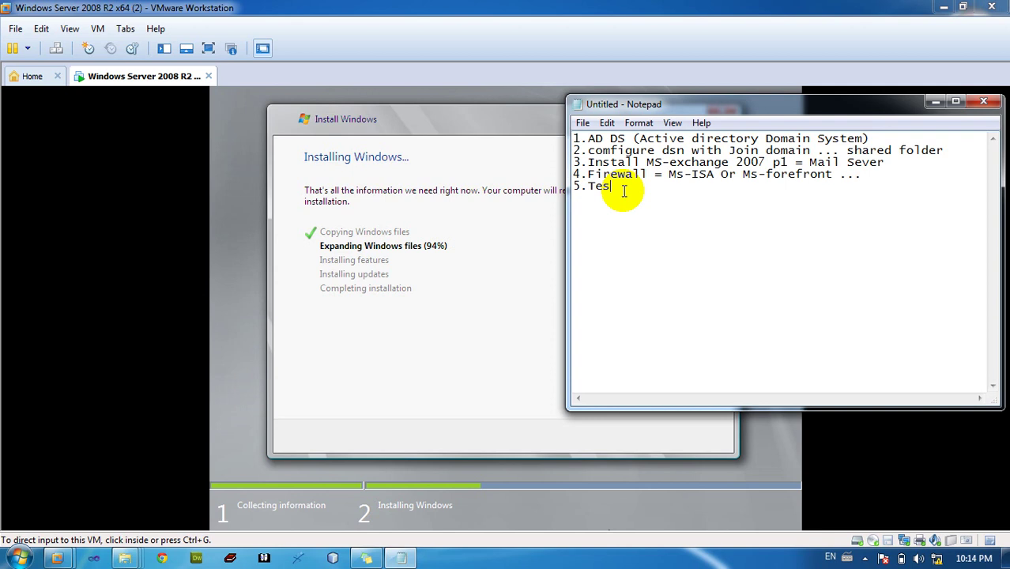
type("t all acom")
key("BackSpace")
key("BackSpace")
key("BackSpace")
key("BackSpace")
type("co")
type("m")
key("BackSpace")
key("BackSpace")
key("BackSpace")
Add a 'mail :' line below '5.Test all' and begin typing the e-mail address
left_click_drag(667, 190, 628, 150)
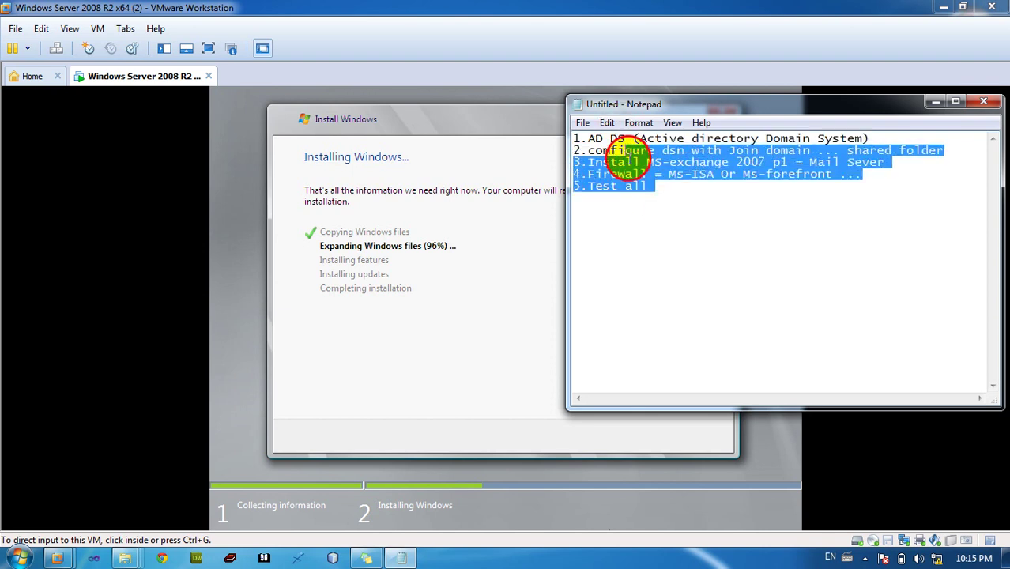
left_click(634, 162)
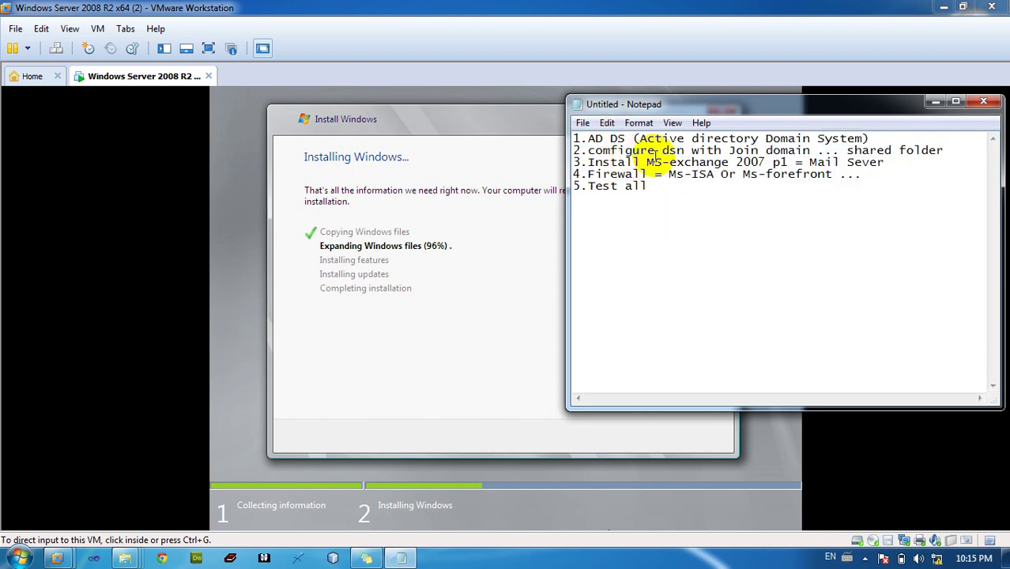
left_click(655, 186)
key("Return")
key("Return")
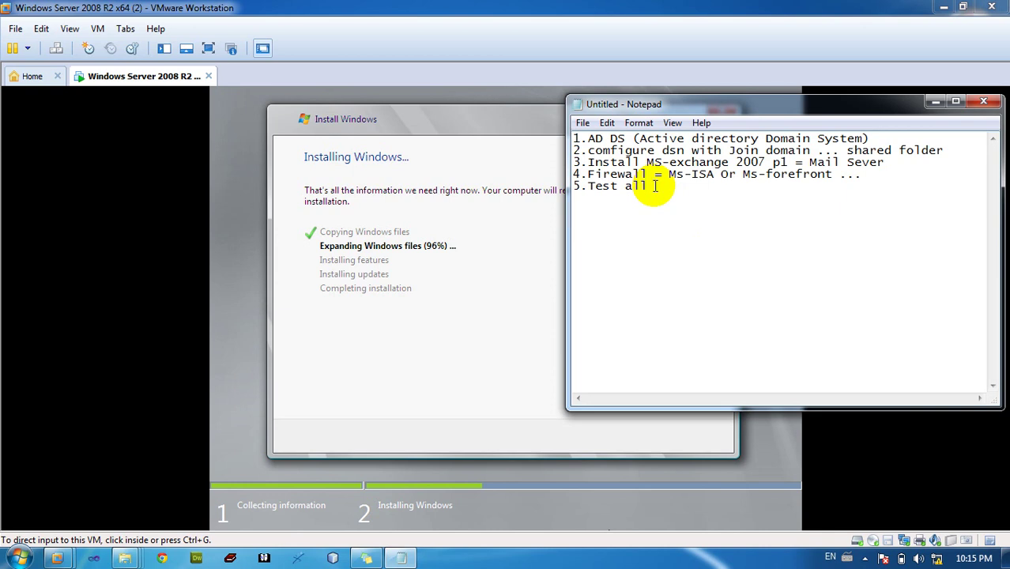
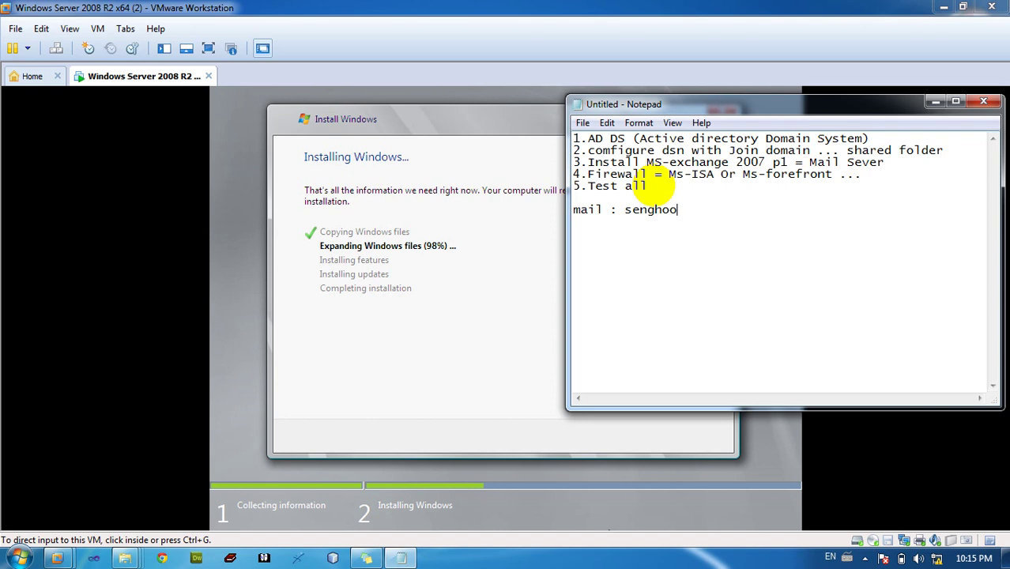
Finish typing the contact's e-mail address on the mail line
key("BackSpace")
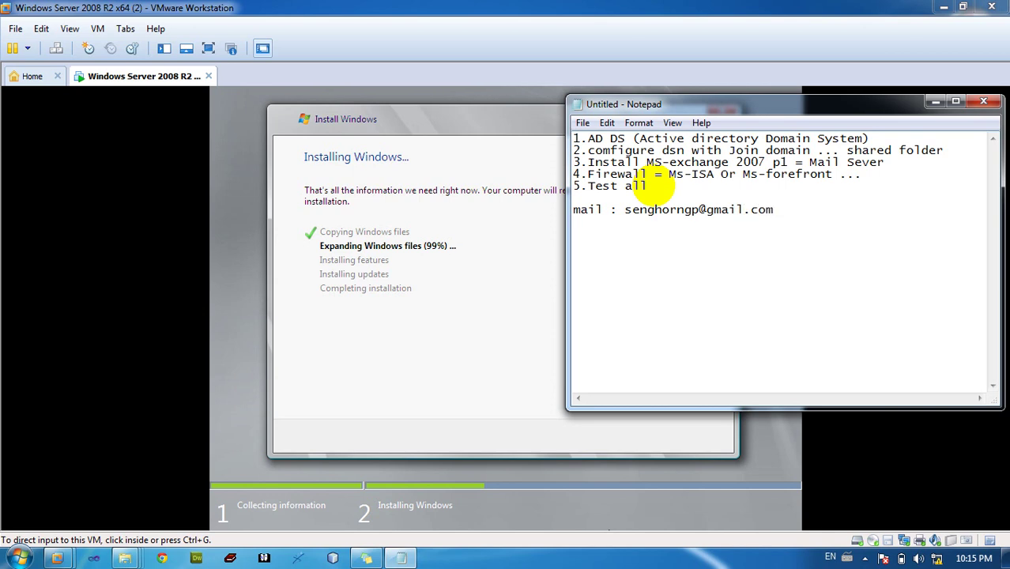
Add a 'facebook:' line with the profile name and a 'Tel :' line with the phone number
key("Return")
type("facebook")
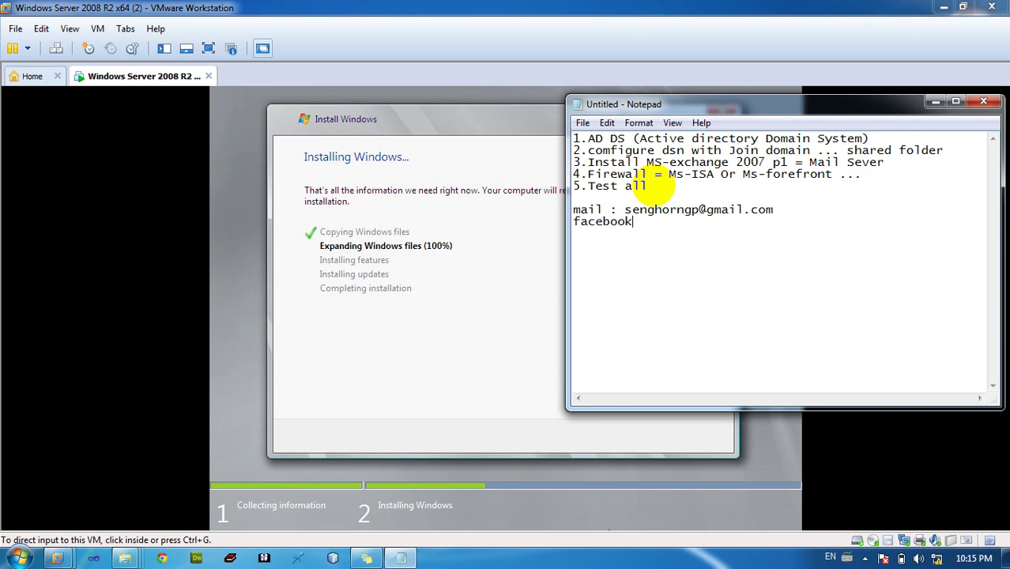
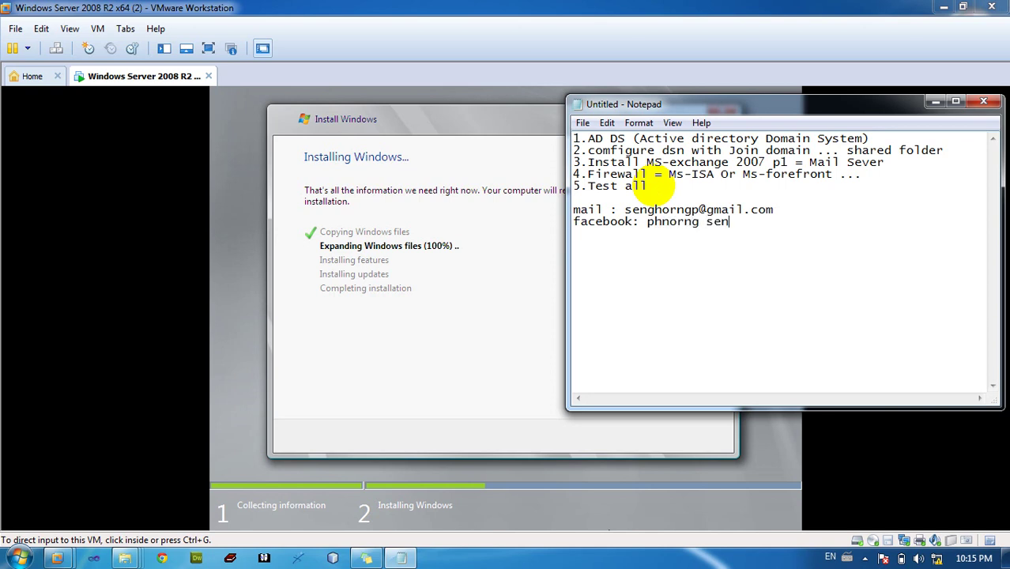
key("Return")
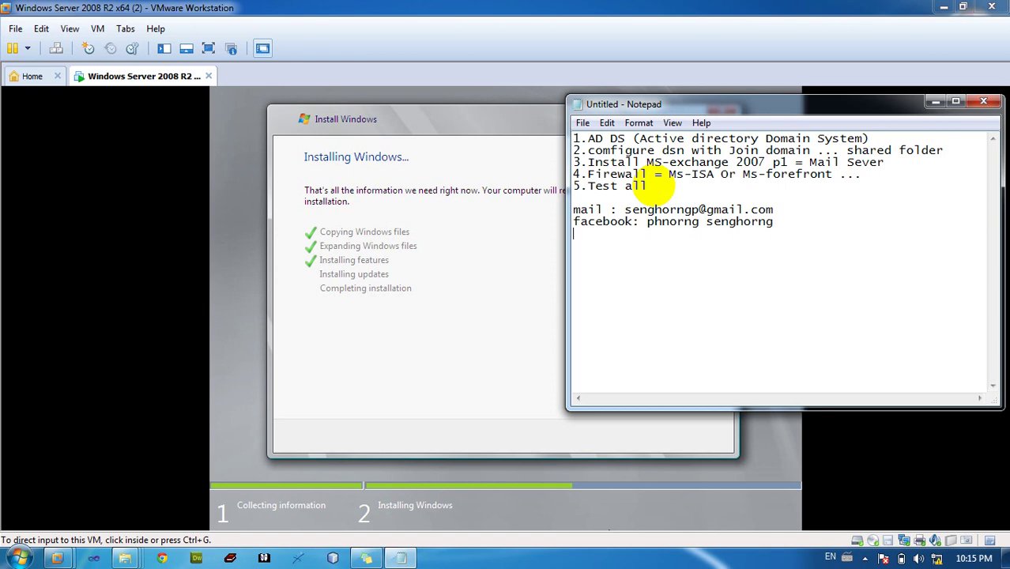
type("T")
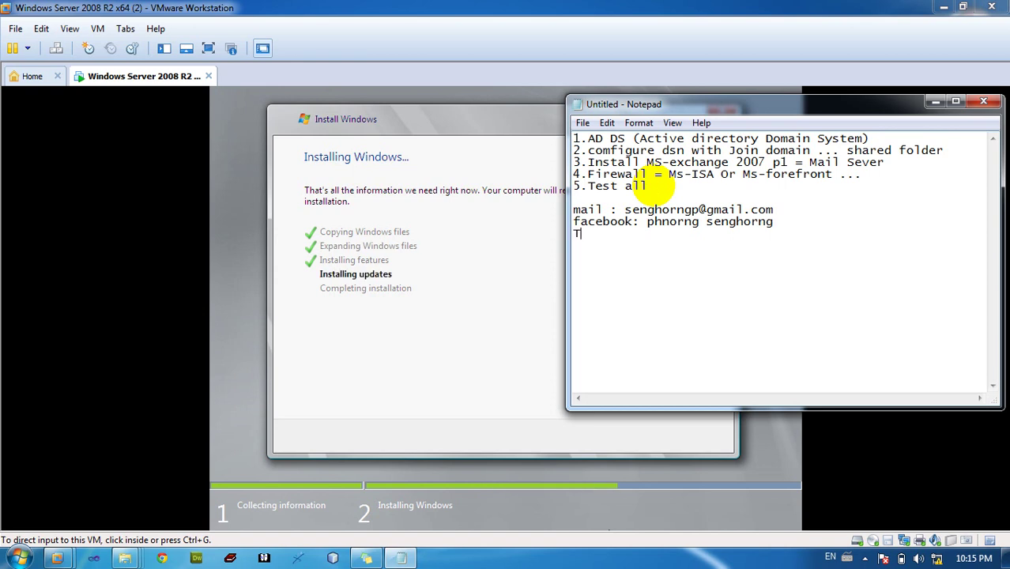
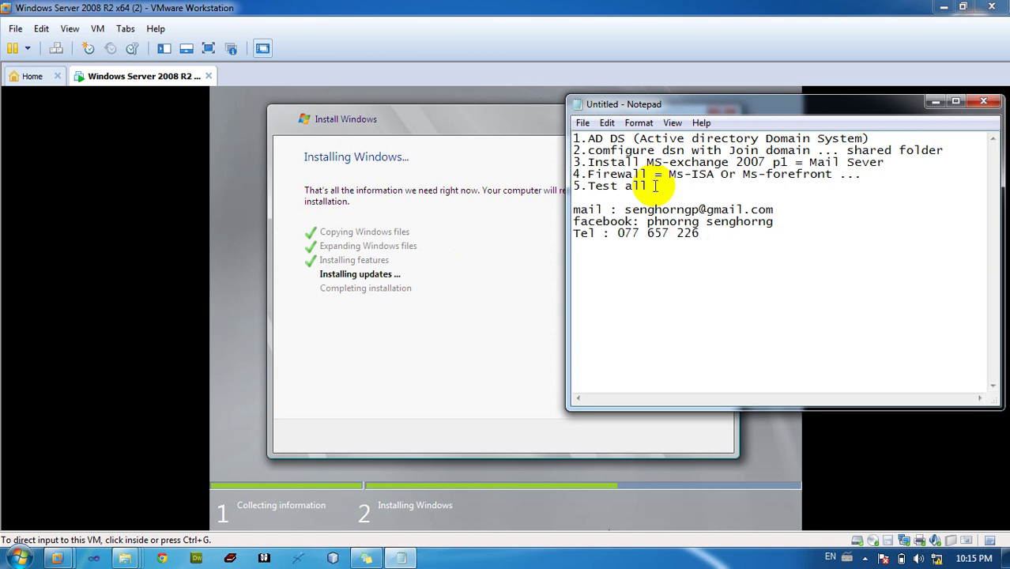
key("Return")
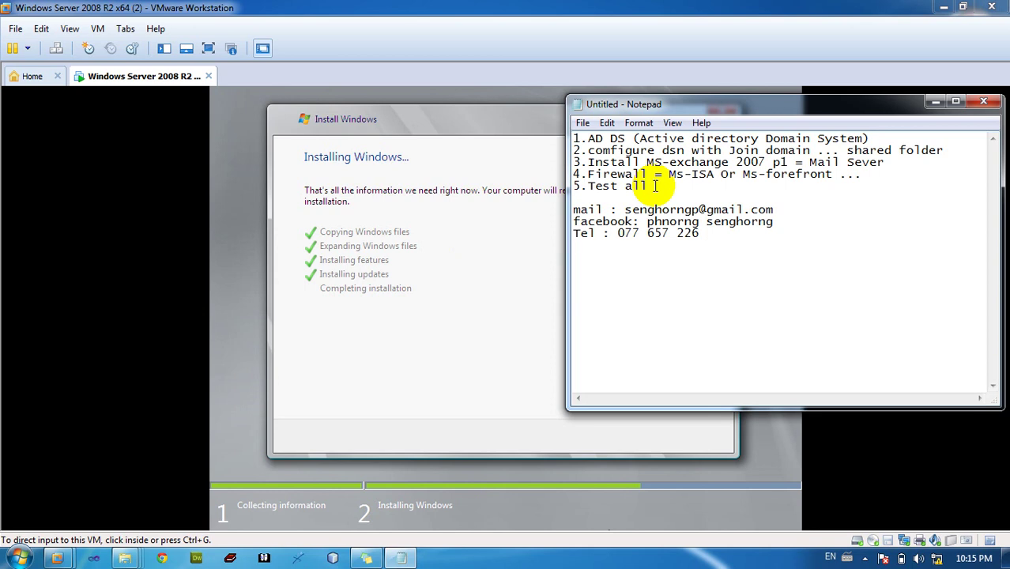
Minimize Notepad while setup restarts and reaches Completing installation, then restore the notes
left_click_drag(717, 243, 581, 222)
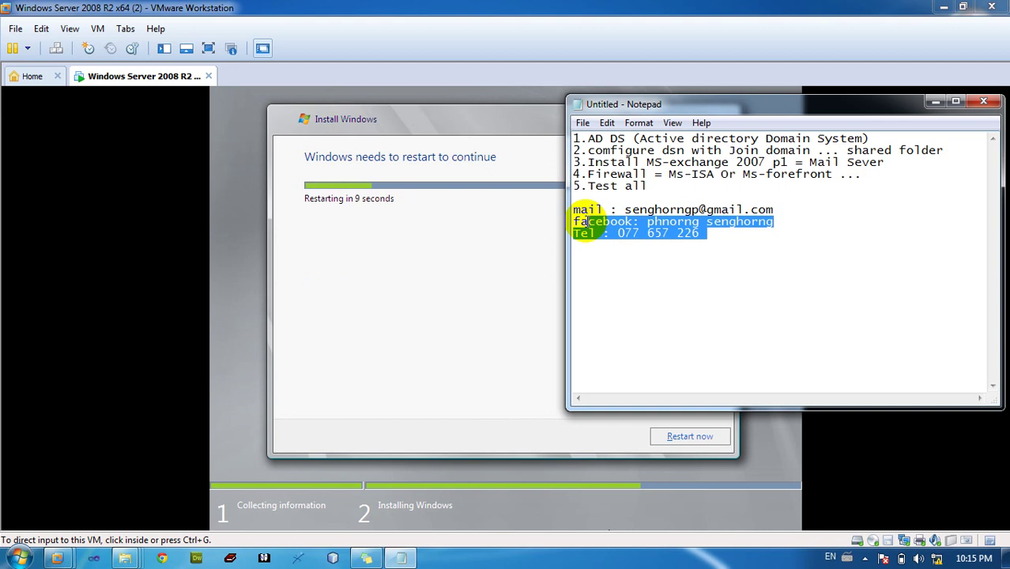
left_click(628, 228)
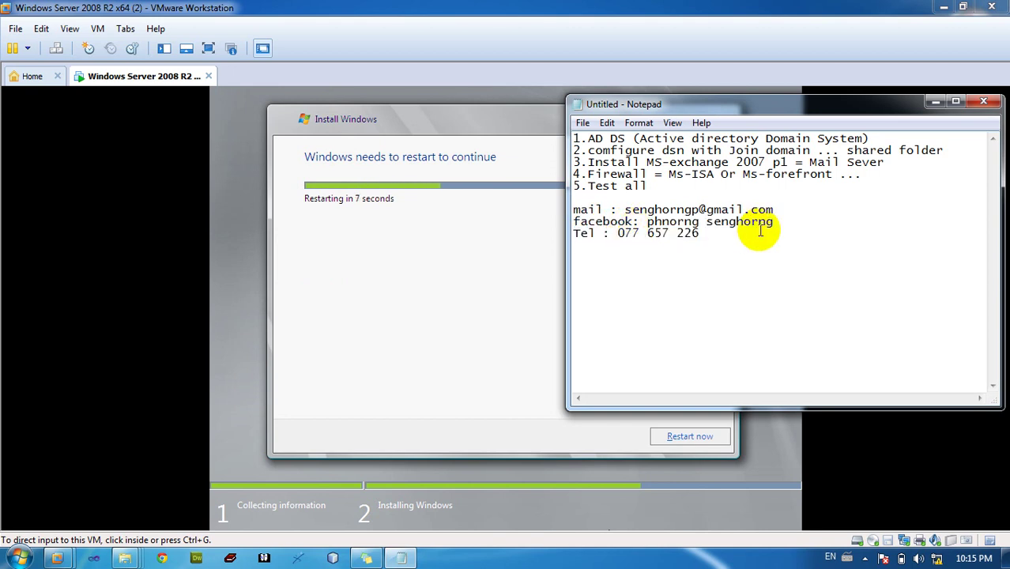
left_click(932, 104)
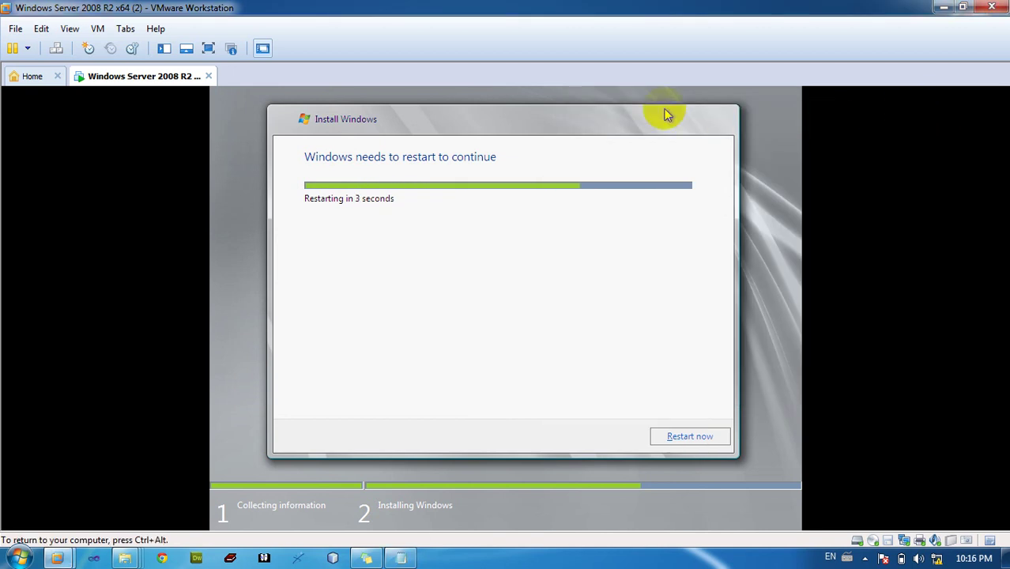
left_click(635, 144)
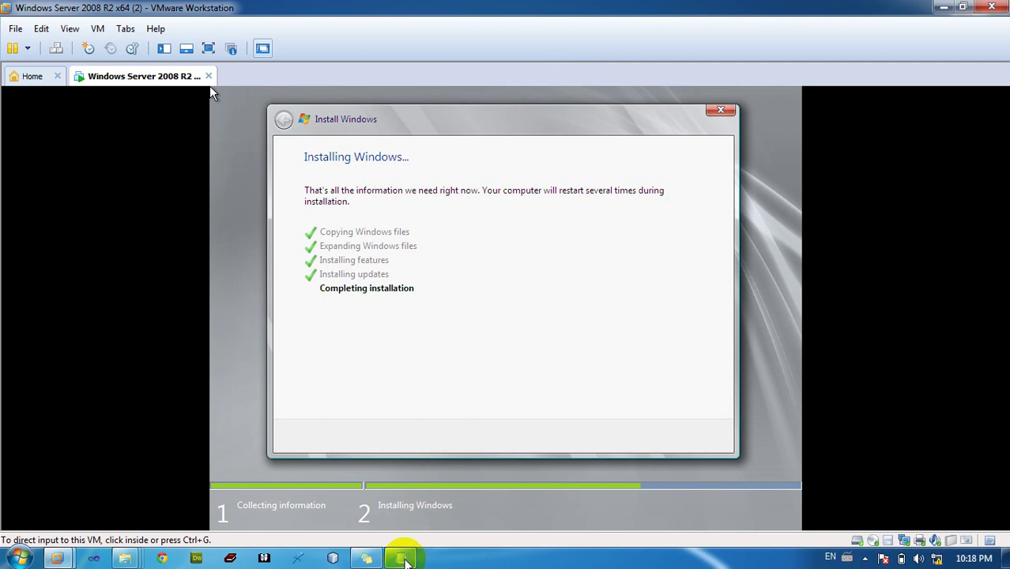
left_click(403, 558)
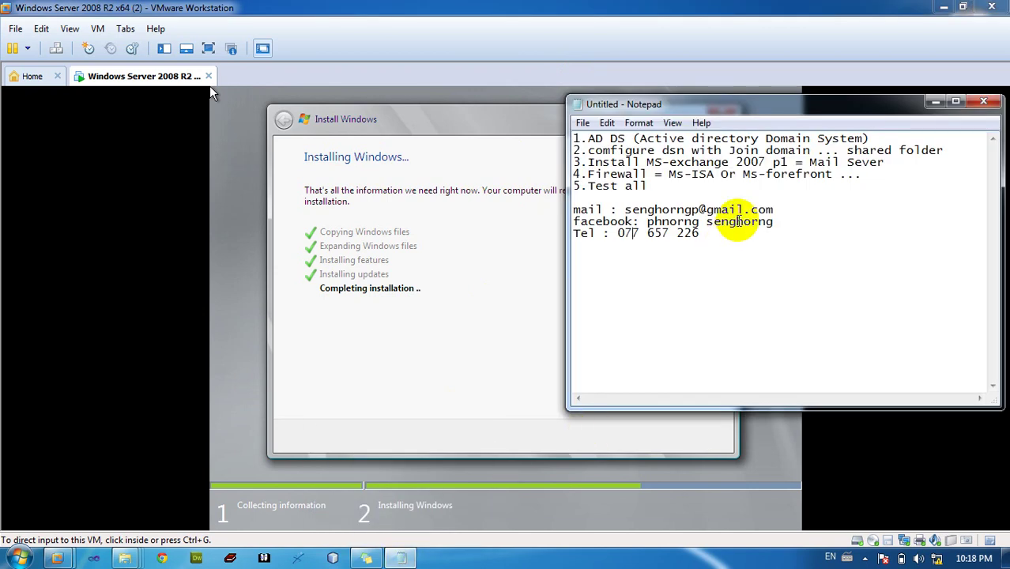
Look over the notes list, then minimize Notepad to show the rebooting installer
double_click(659, 175)
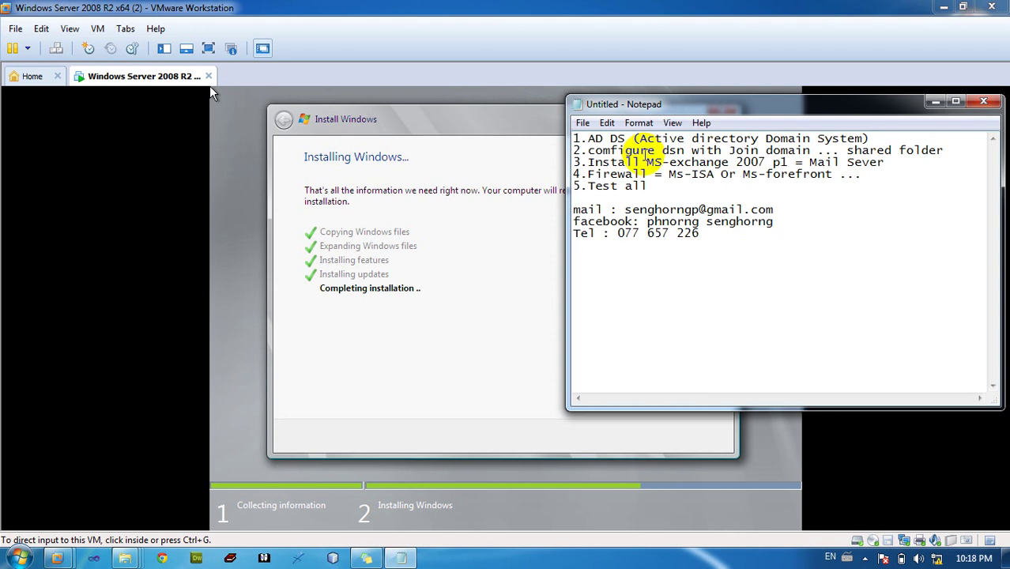
left_click(642, 164)
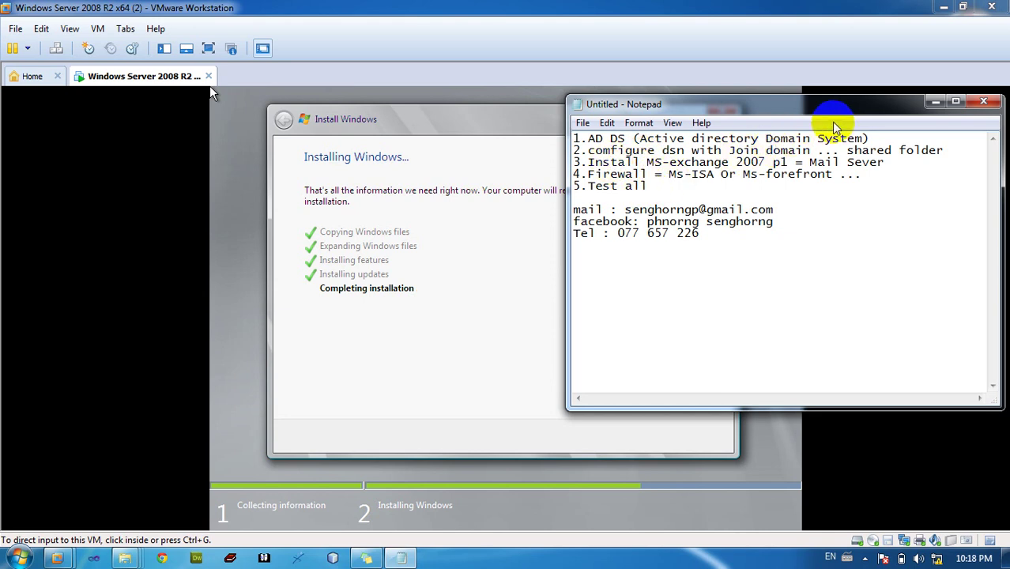
left_click(933, 101)
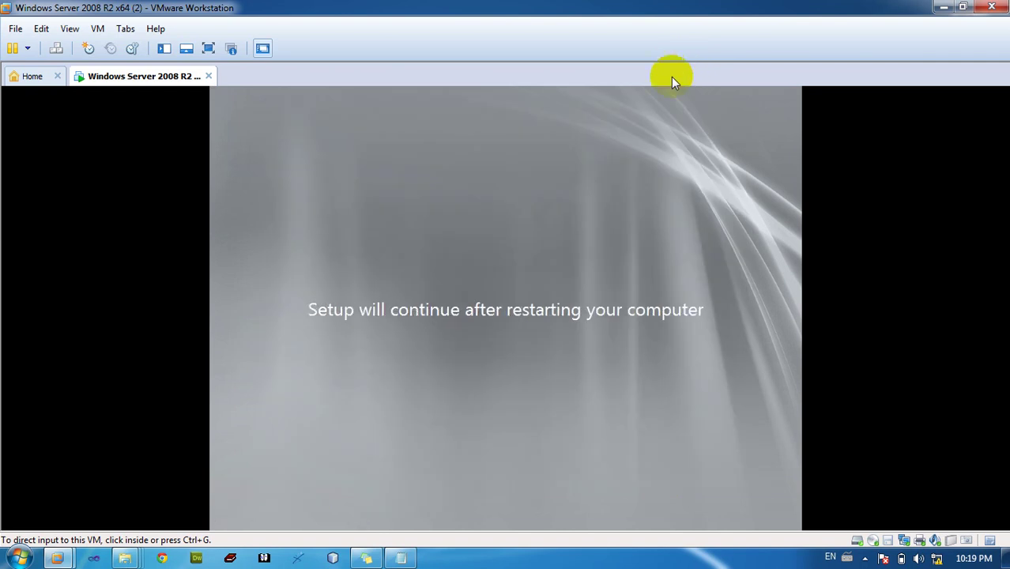
Wait for the rebooted server to reach the first-logon password-change prompt
left_click(594, 254)
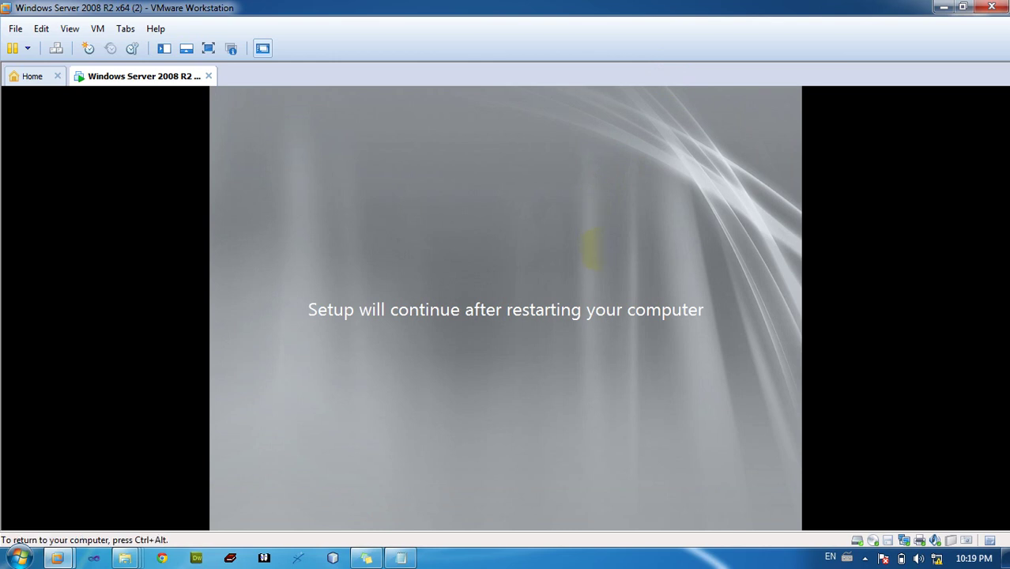
key("ctrl+alt")
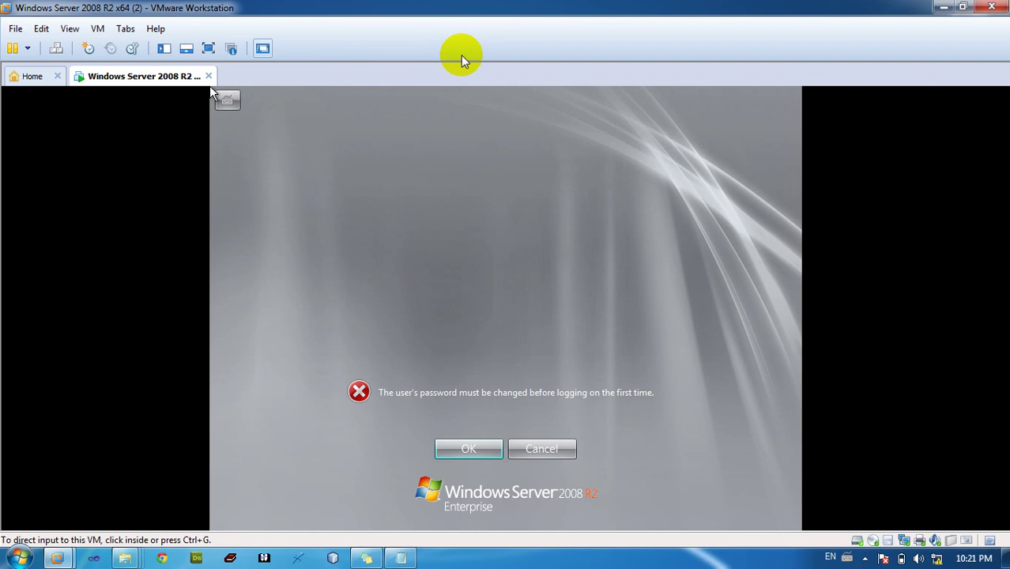
Acknowledge the password-change notice, add a 'password ms' line with the server password to the Notepad notes, and focus the New password field
left_click(511, 246)
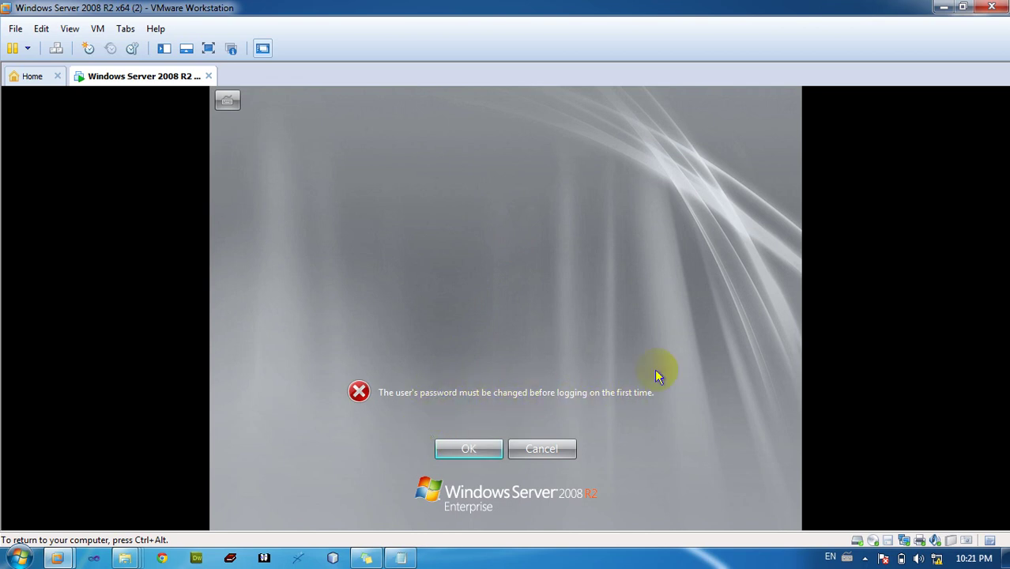
left_click(472, 447)
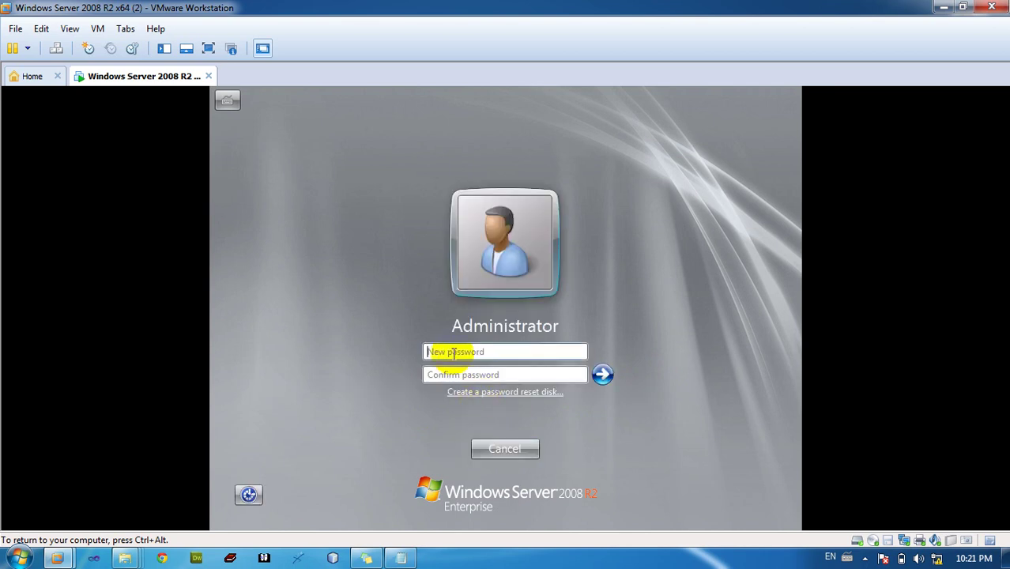
left_click(400, 557)
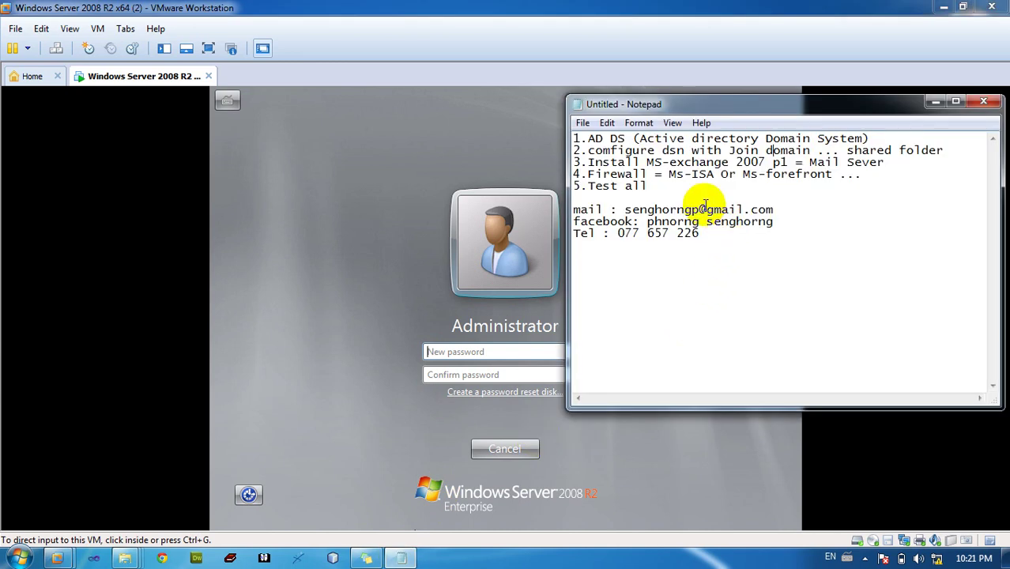
left_click(693, 194)
key("Return")
key("Return")
key("Return")
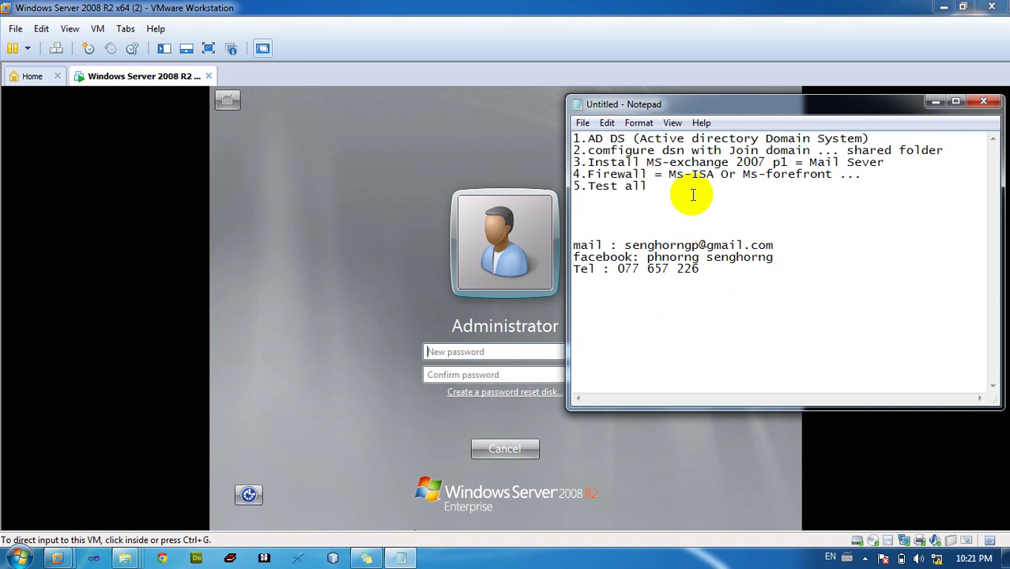
type("password ms")
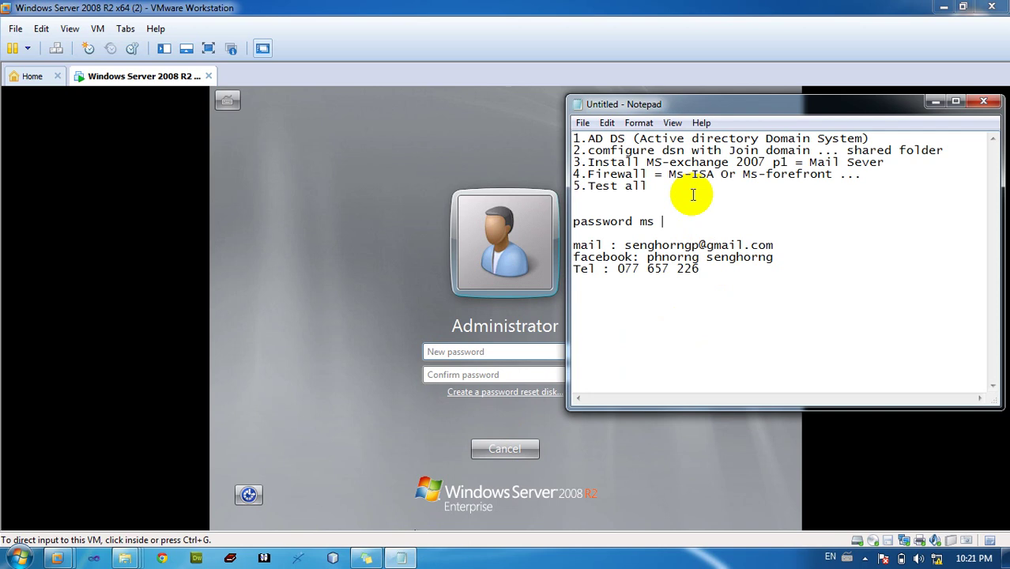
type(" : Pa$$w0rd")
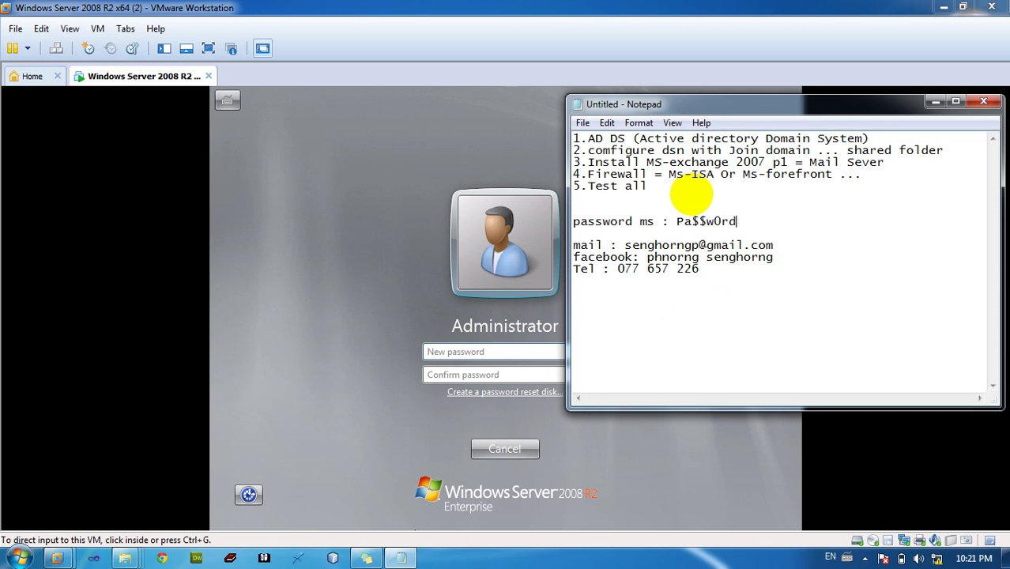
left_click(497, 355)
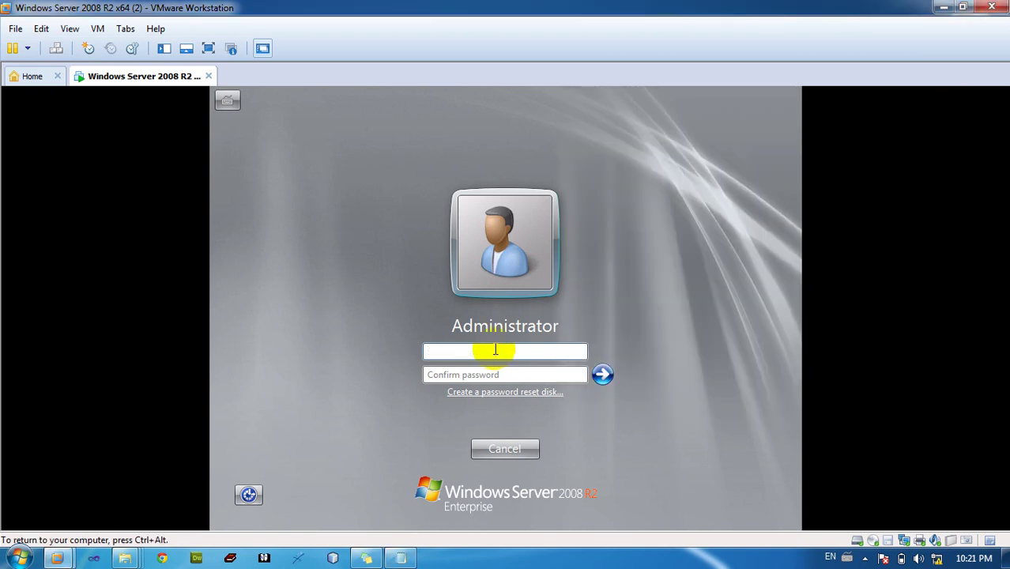
Enter and confirm a new Administrator password and submit the change
type("Pa$$w0rd")
key("Tab")
type("Pa")
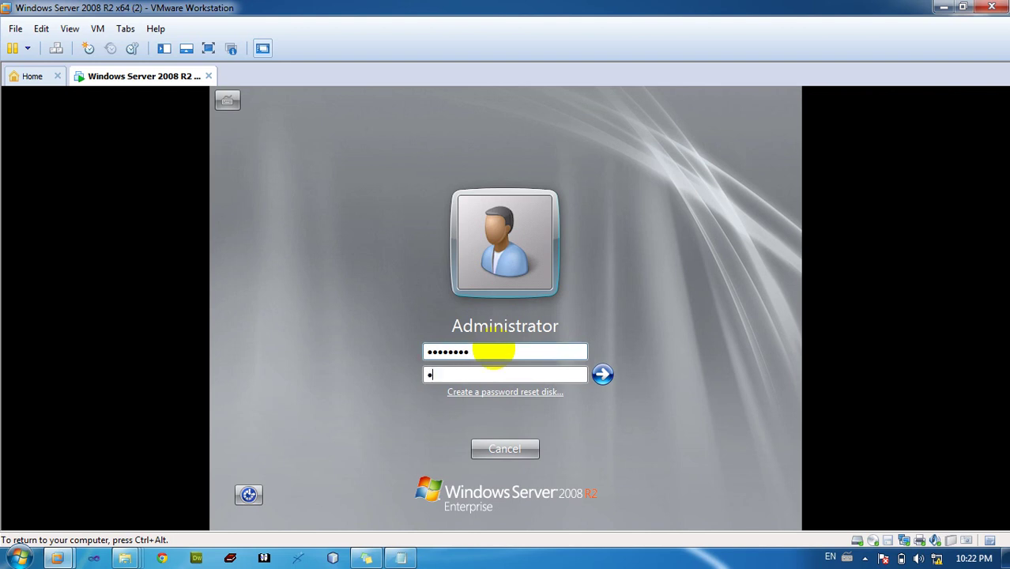
type("ssw0rd")
left_click(601, 375)
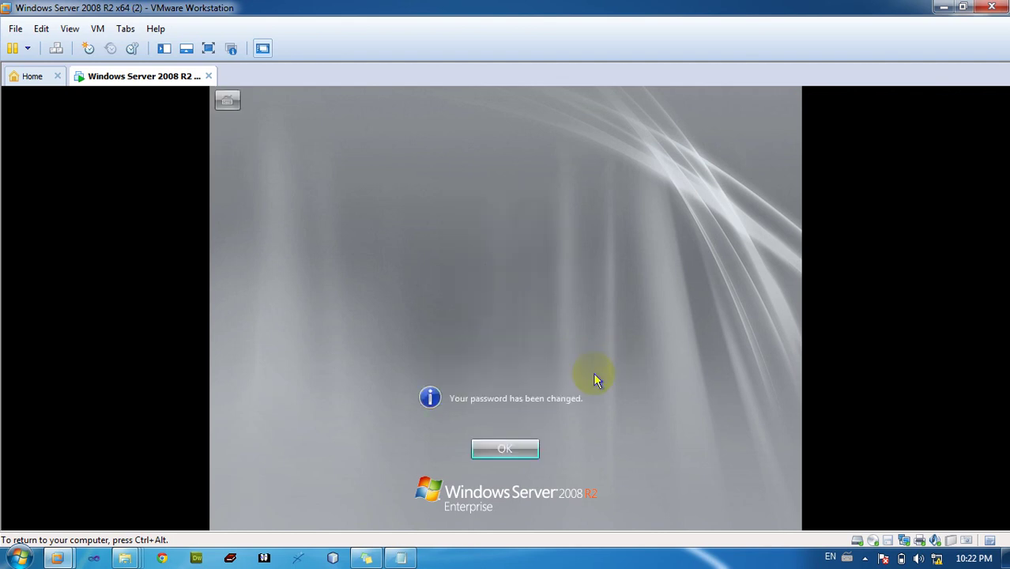
Dismiss the password-changed confirmation and release input from the guest while the desktop loads
key("Return")
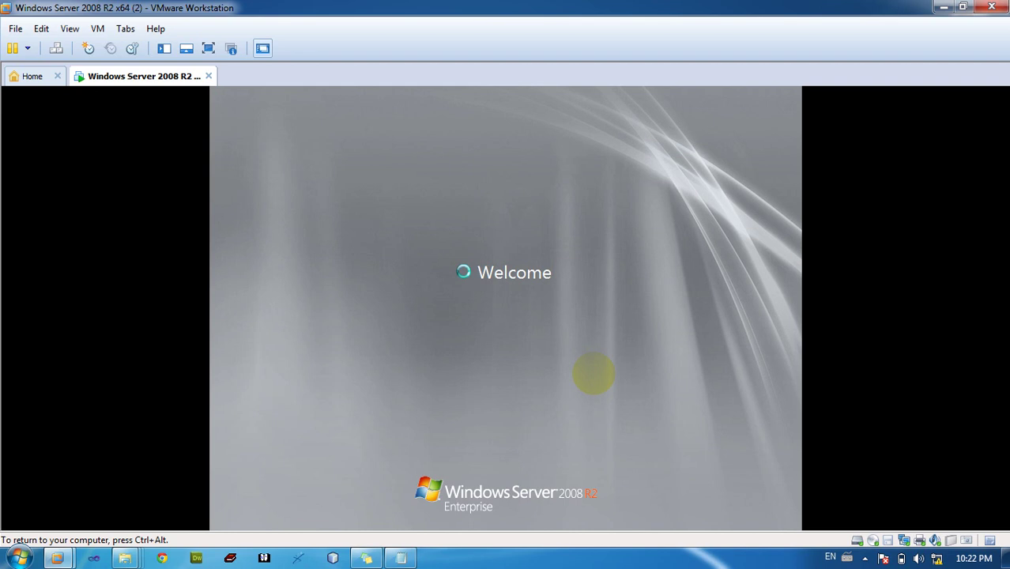
key("ctrl+alt")
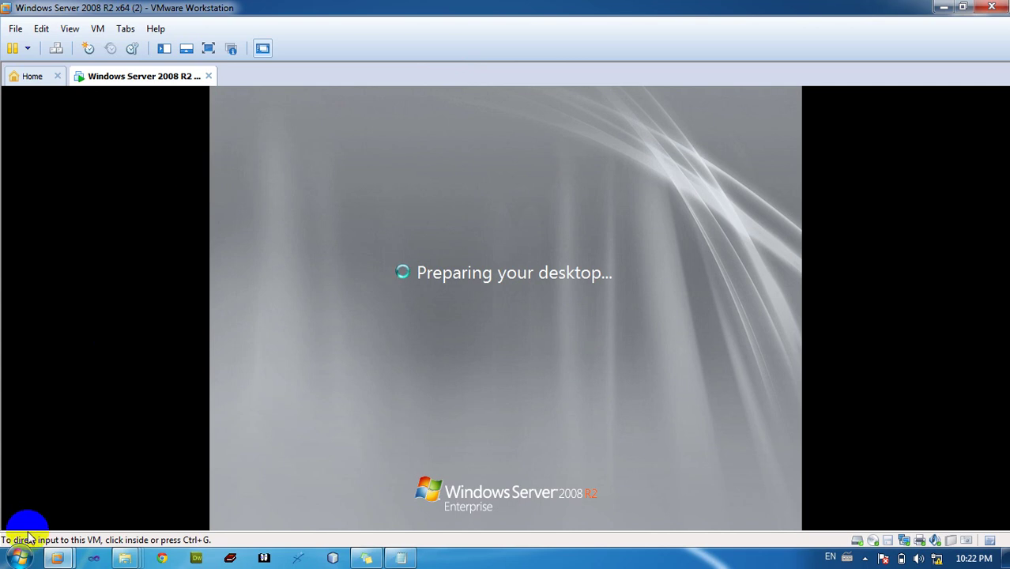
key("super")
key("super")
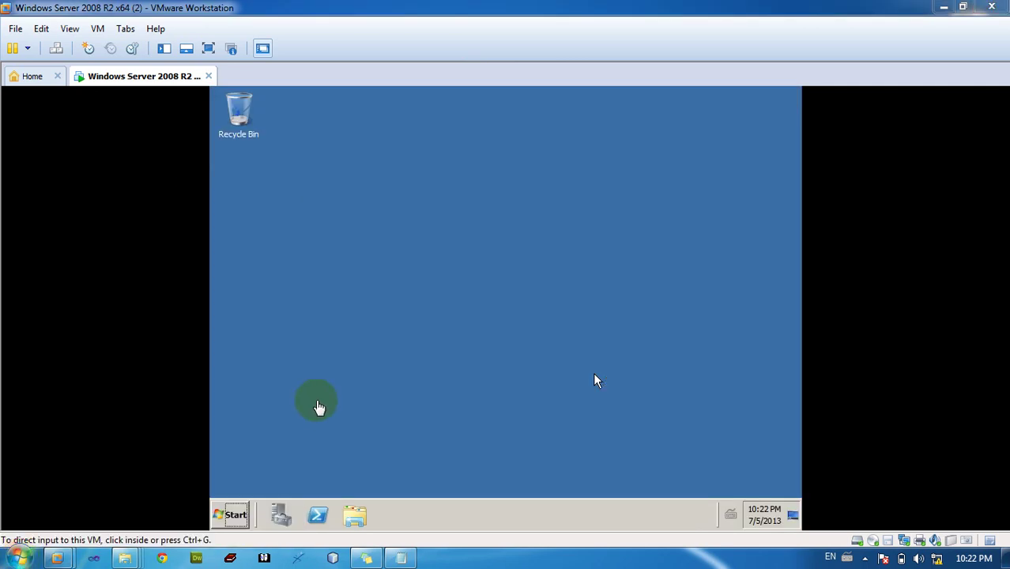
Refresh the guest desktop several times from its right-click menu
left_click(508, 257)
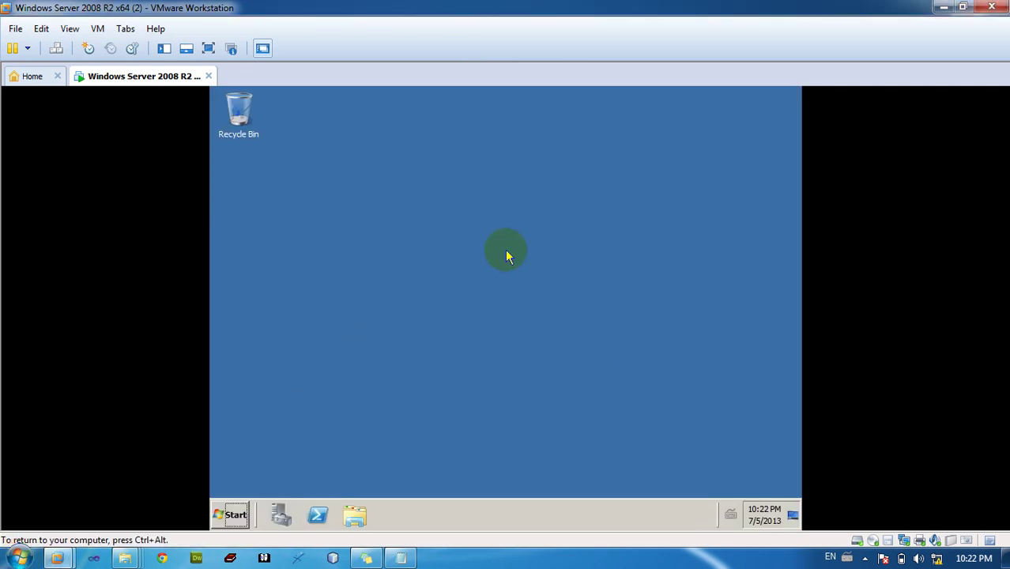
right_click(506, 251)
left_click(523, 280)
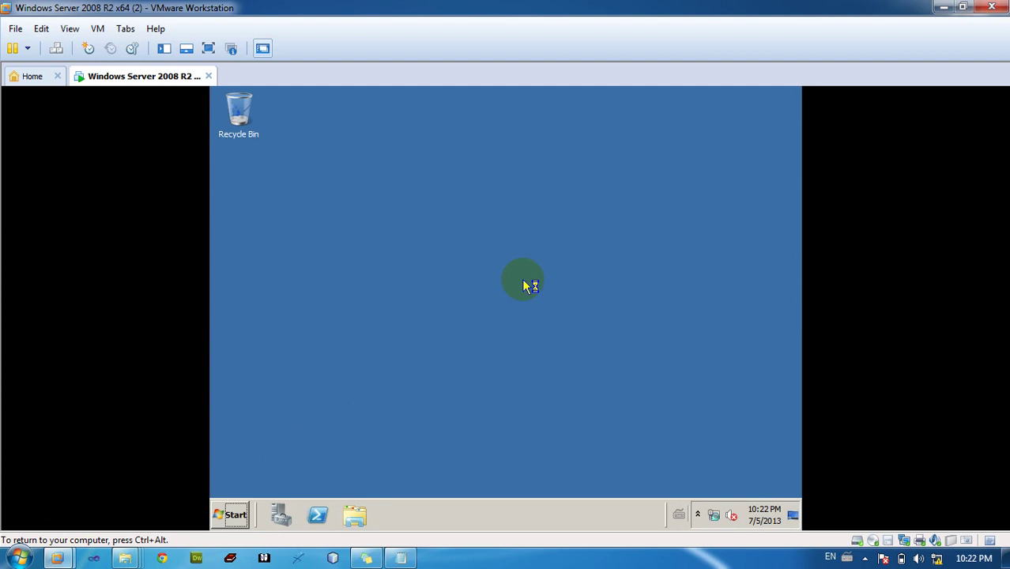
right_click(522, 280)
left_click(546, 310)
right_click(568, 272)
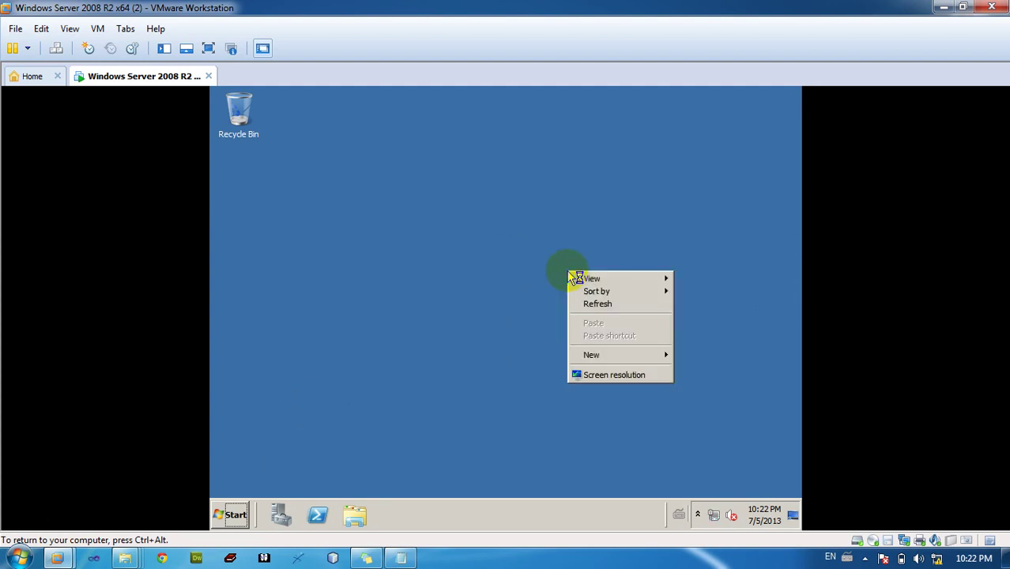
left_click(597, 305)
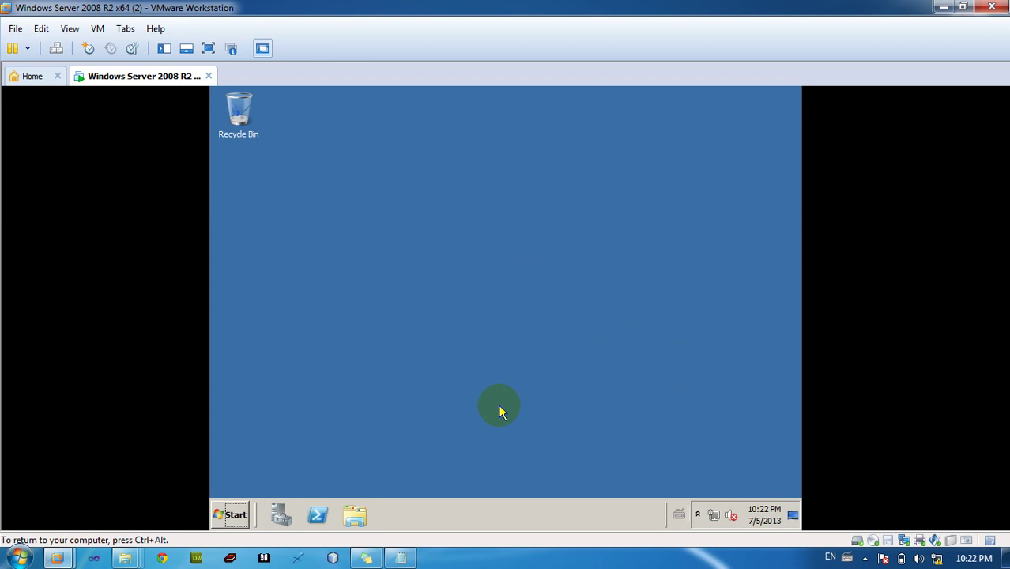
Close the Initial Configuration Tasks window
left_click(230, 515)
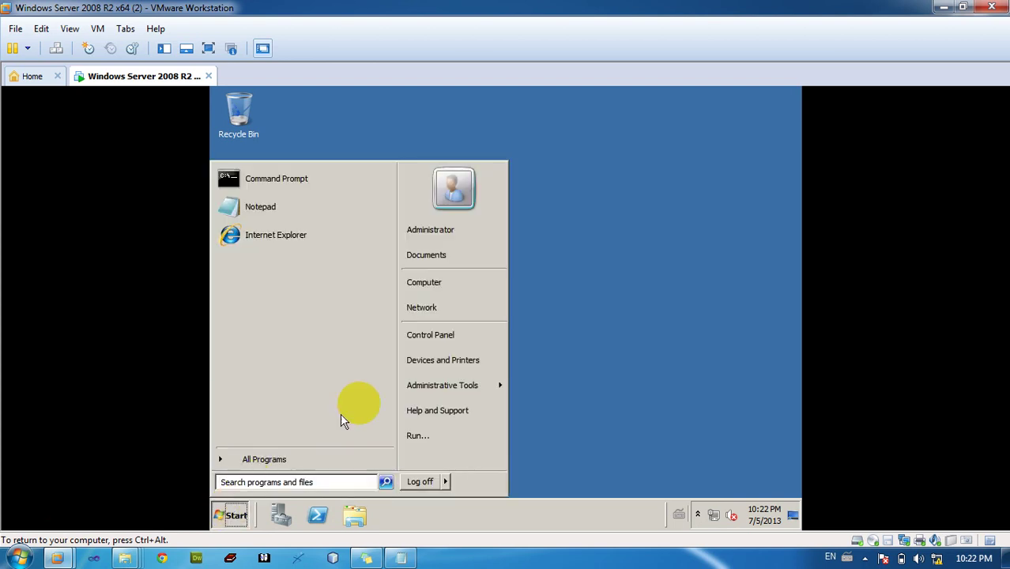
mouse_move(443, 391)
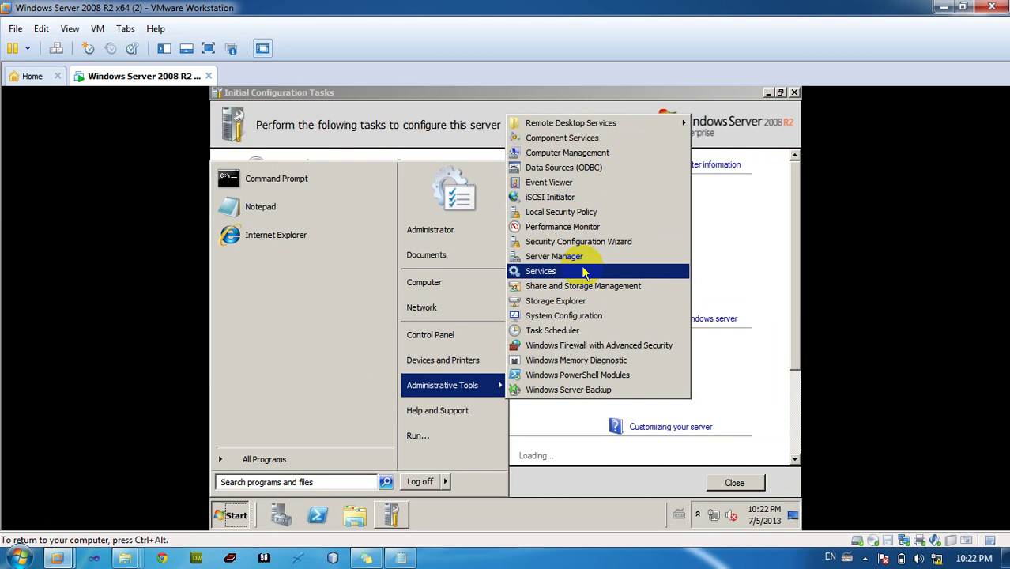
left_click(733, 212)
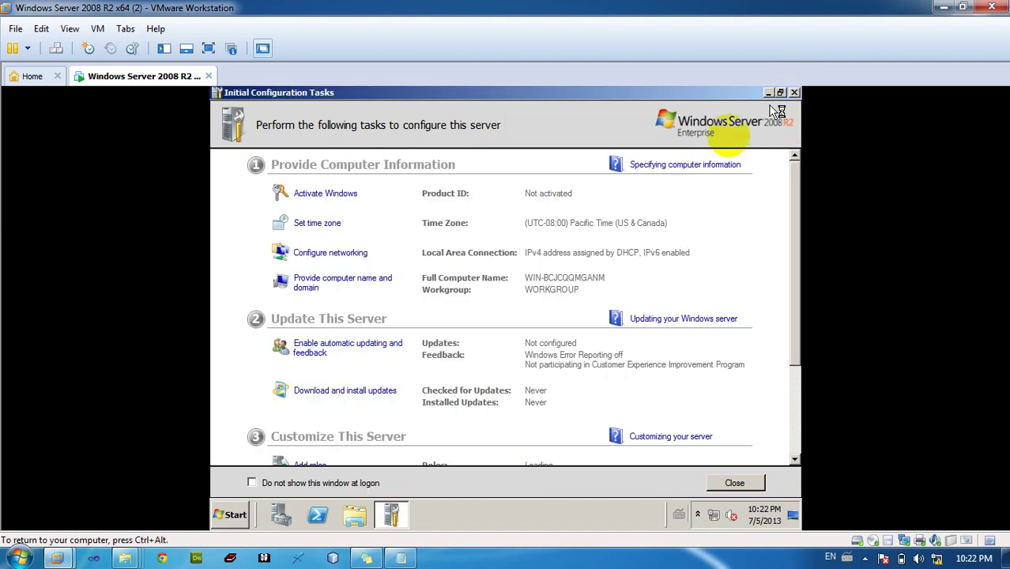
left_click(794, 92)
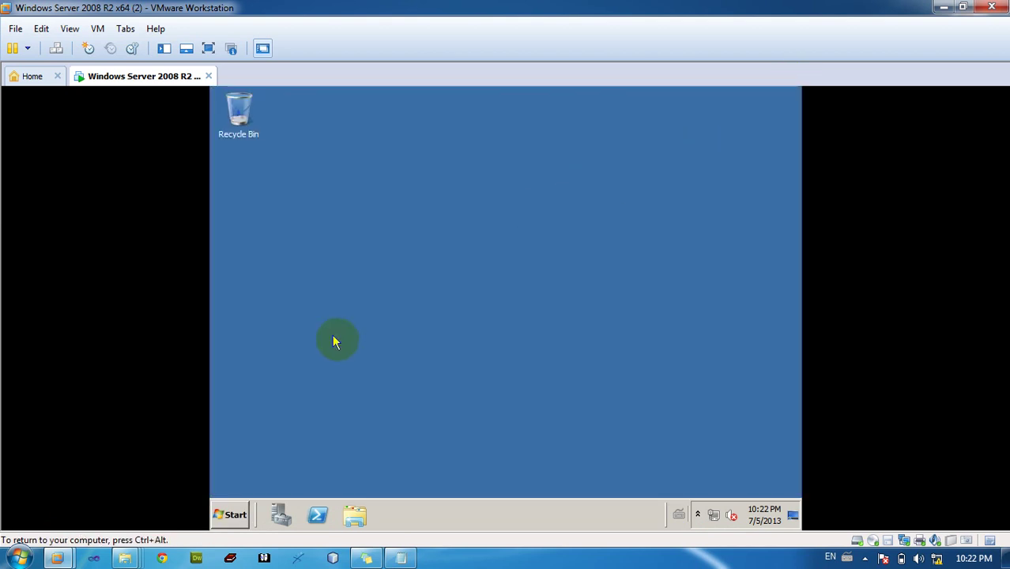
Open Computer > Properties from the Start menu, then close Server Manager
left_click(239, 514)
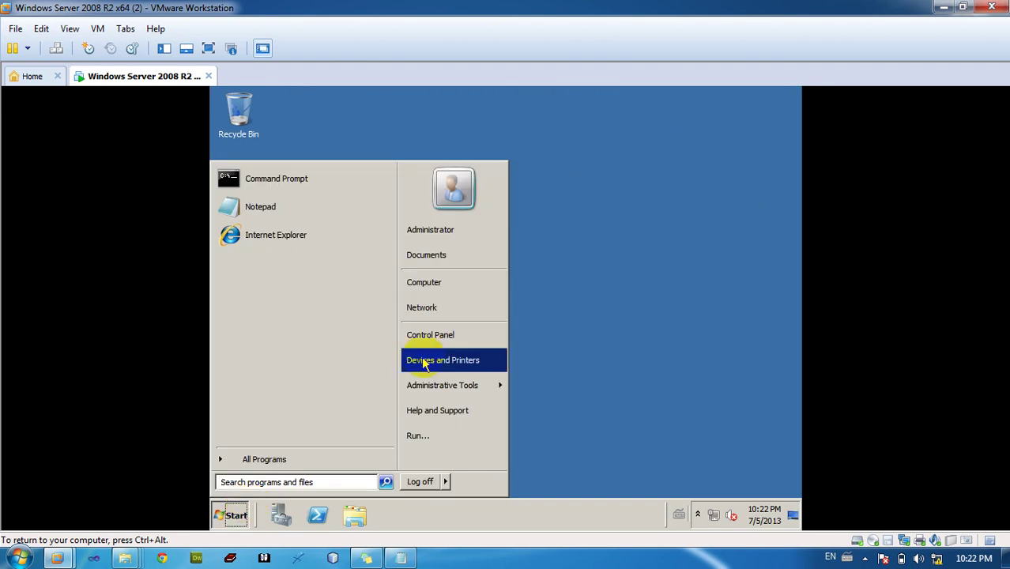
right_click(427, 290)
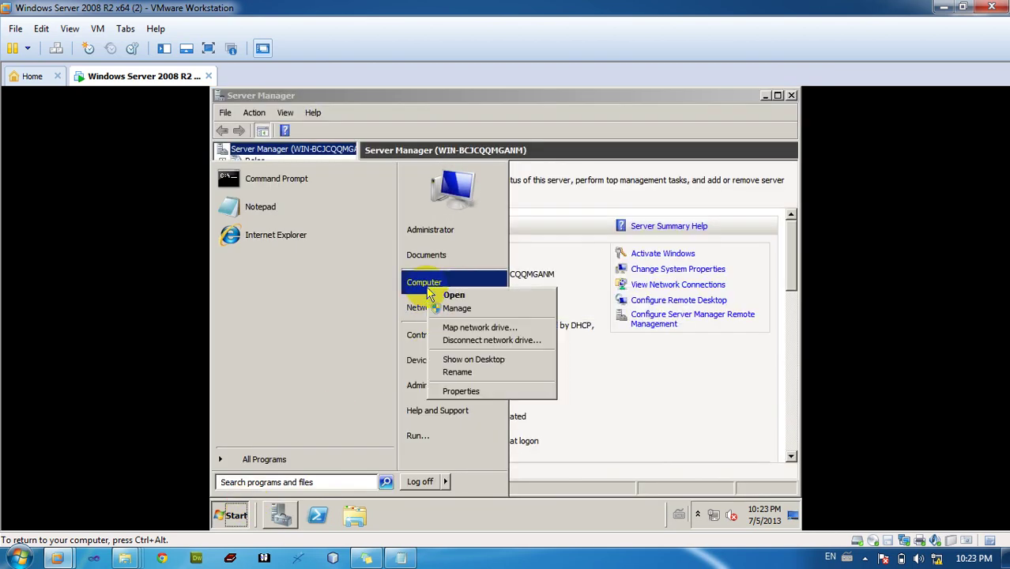
left_click(468, 392)
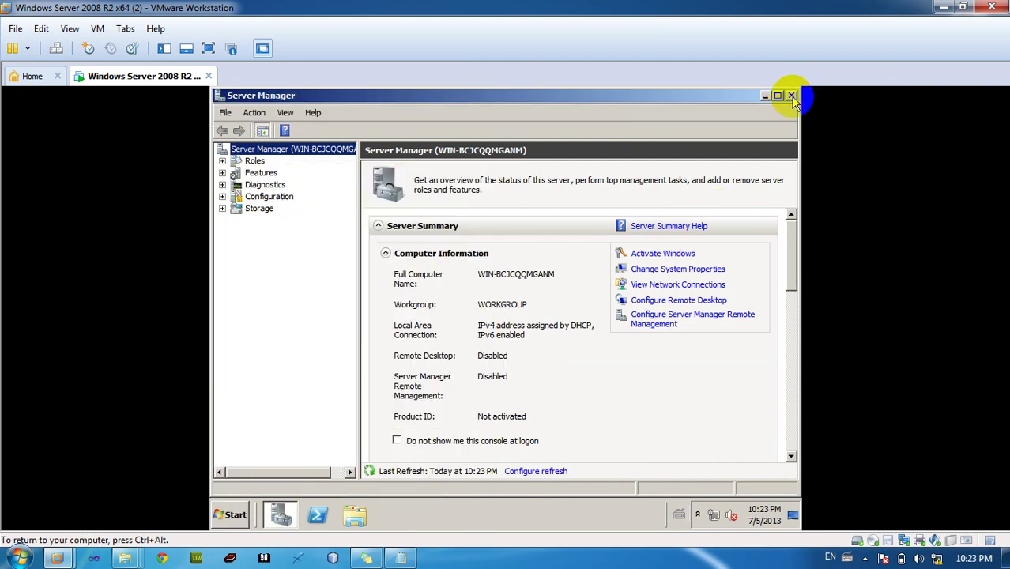
left_click(790, 96)
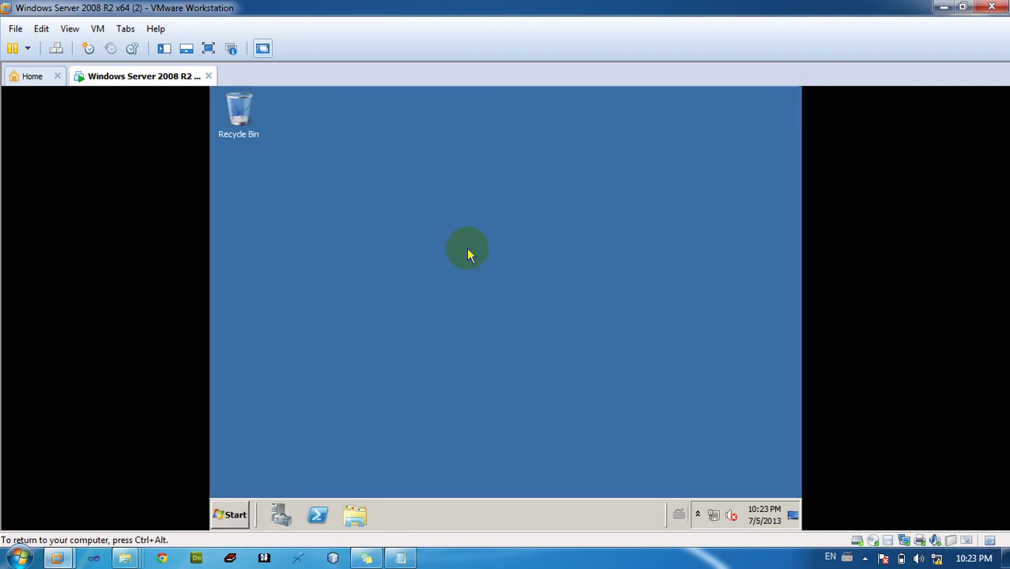
left_click(231, 510)
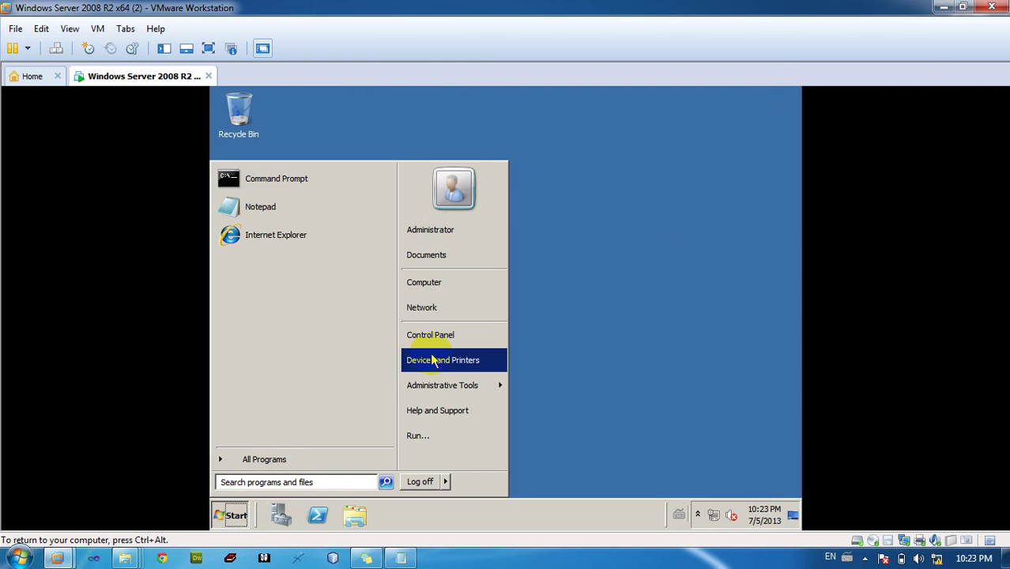
right_click(453, 297)
left_click(475, 397)
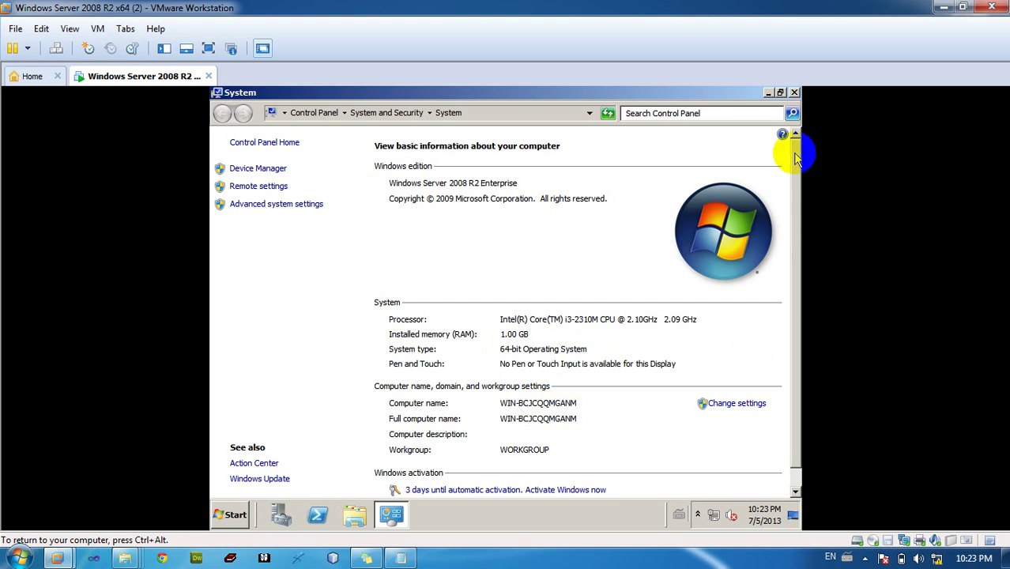
left_click(793, 93)
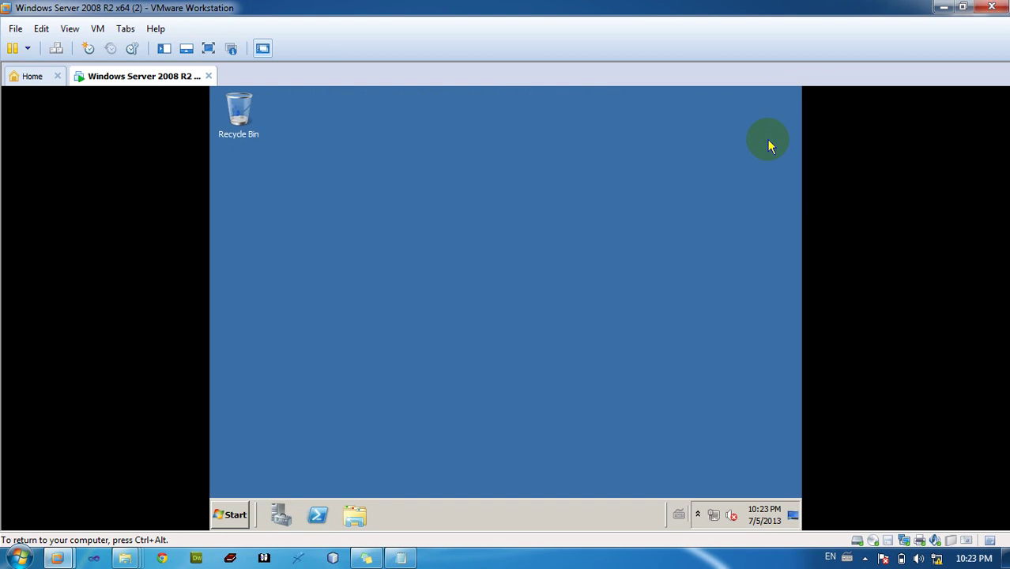
Refresh the guest desktop and show the host's hidden notification icons
right_click(768, 148)
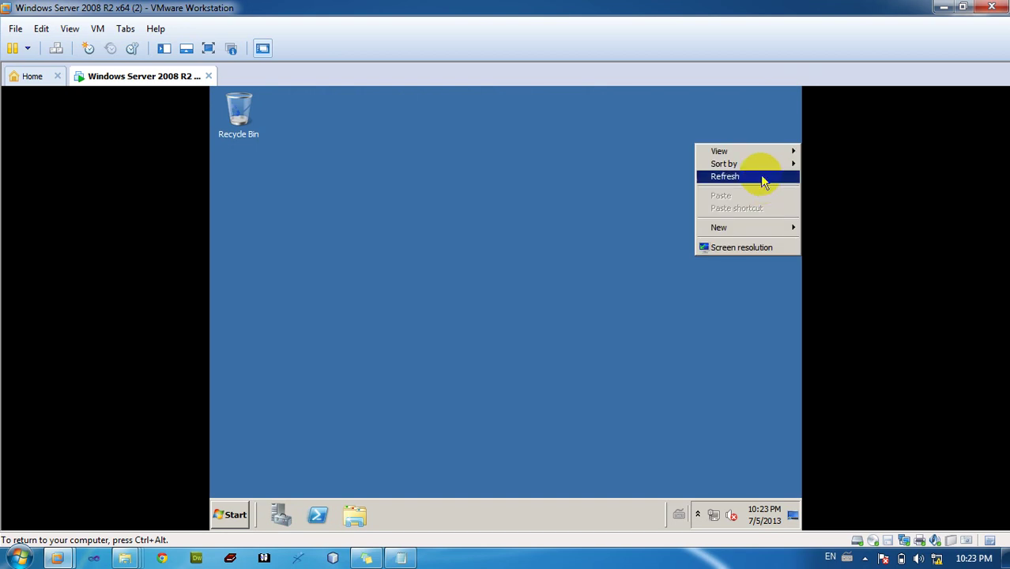
left_click(763, 178)
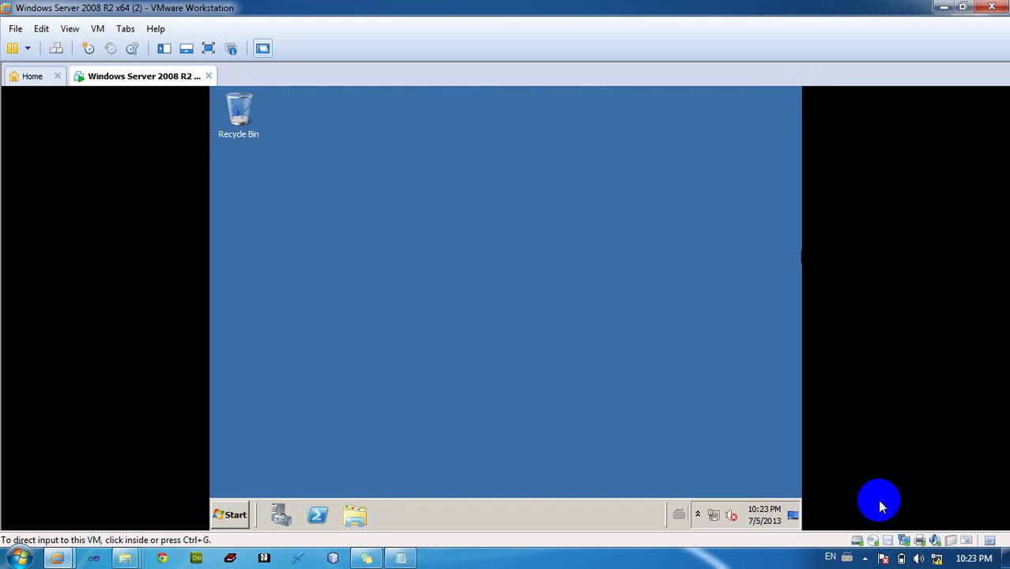
left_click(866, 558)
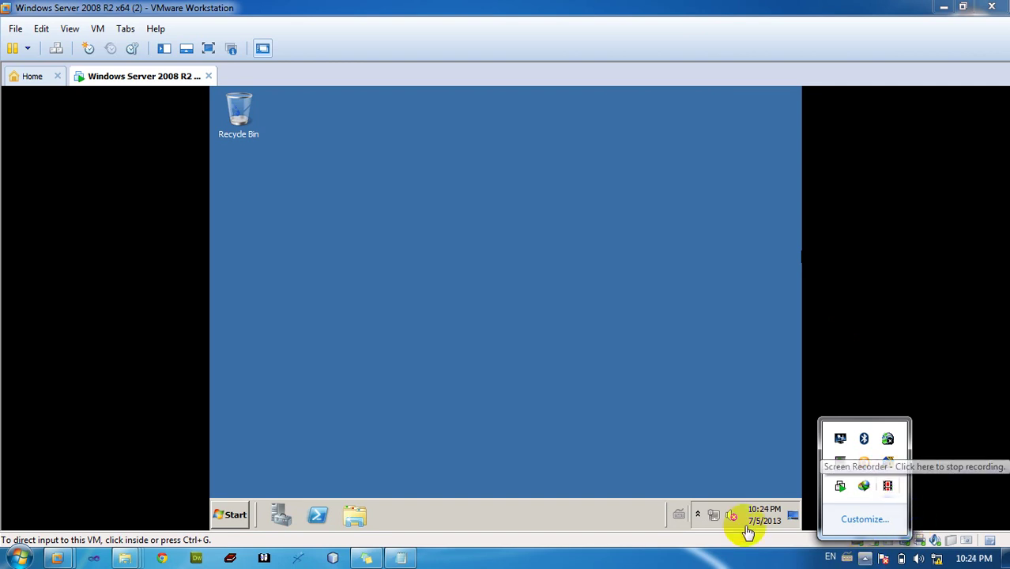
Restore the Notepad setup notes from the host taskbar, checking the contact lines
left_click(400, 558)
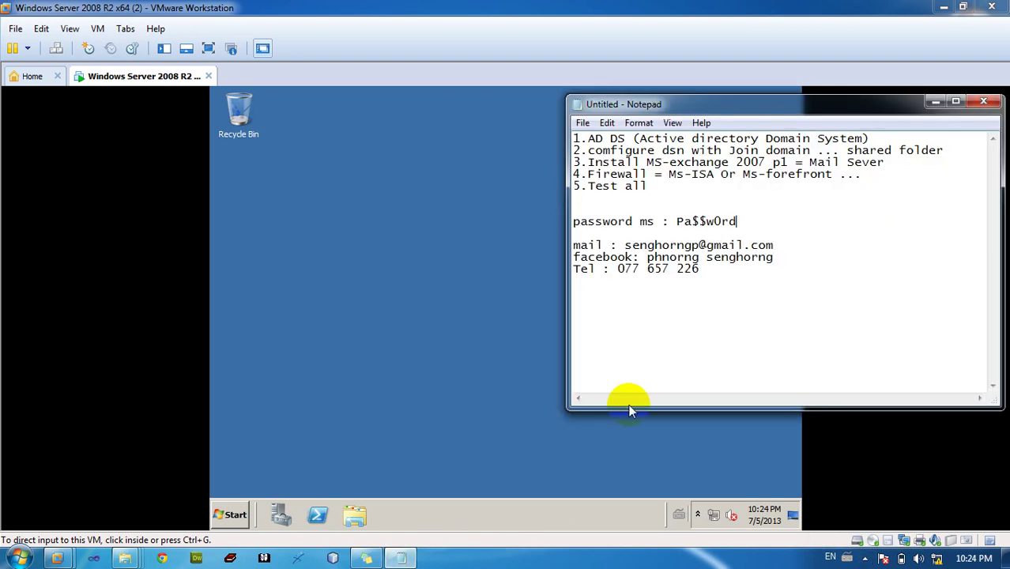
left_click_drag(705, 269, 604, 242)
left_click(605, 244)
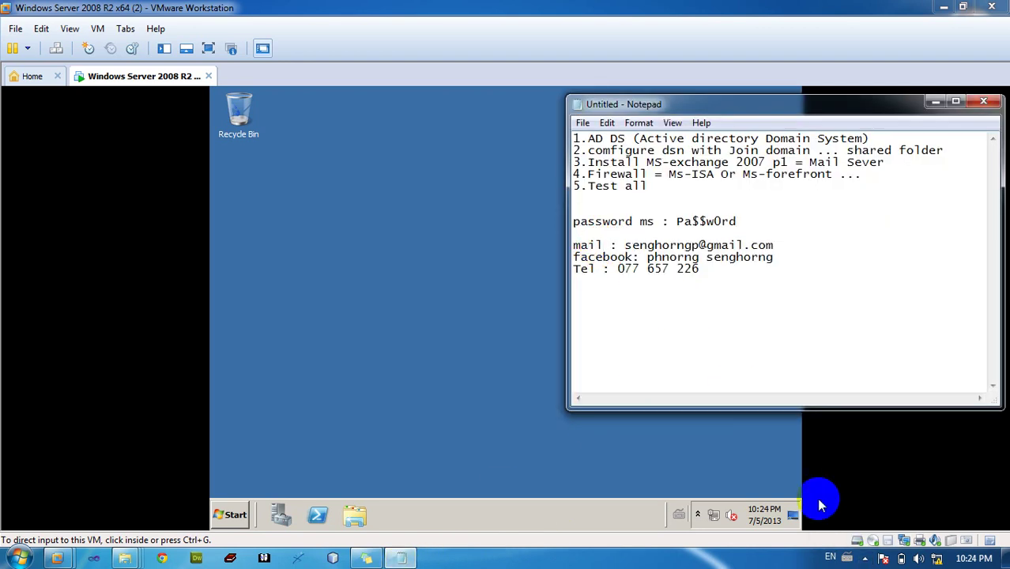
left_click(864, 557)
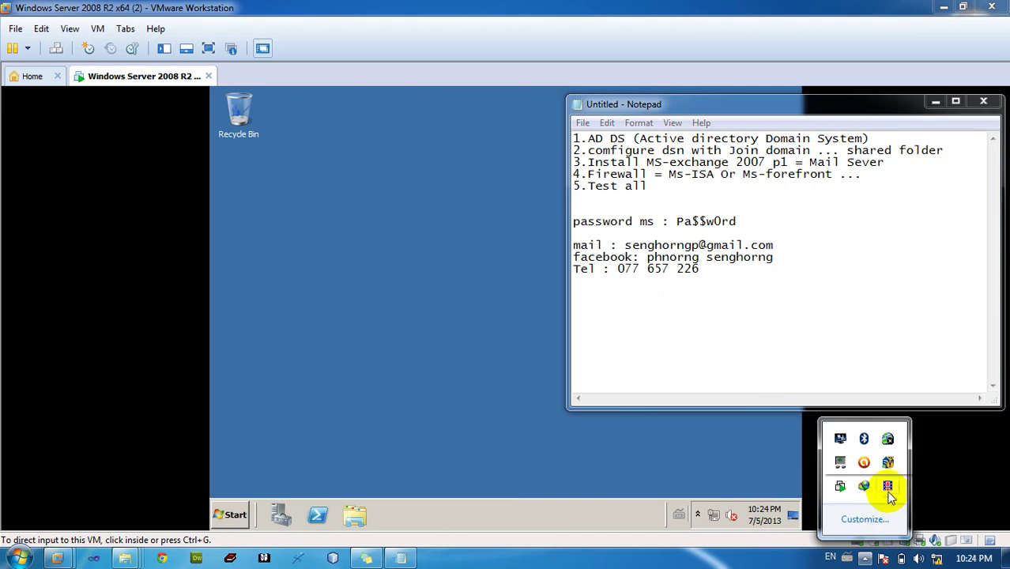